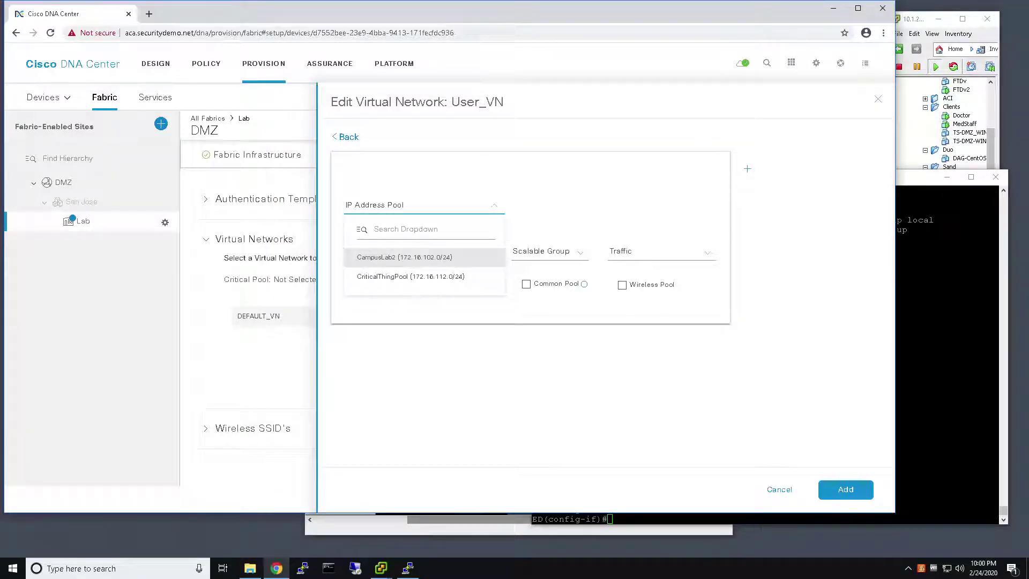
Step: Add CampusLab2 to User_VN as a Critical Pool with CriticalSGT and Data traffic, then save
left_click(404, 257)
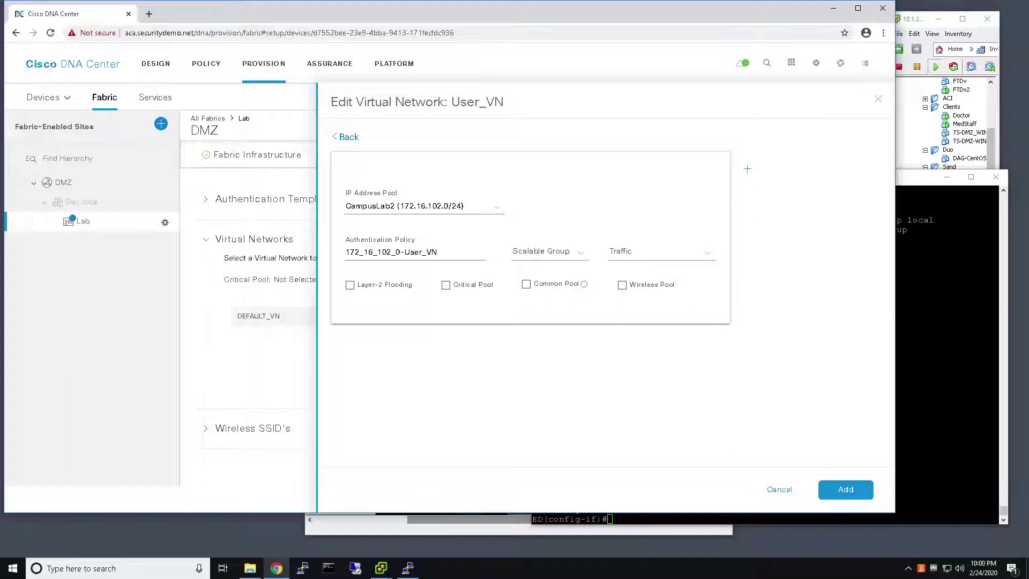
left_click(580, 252)
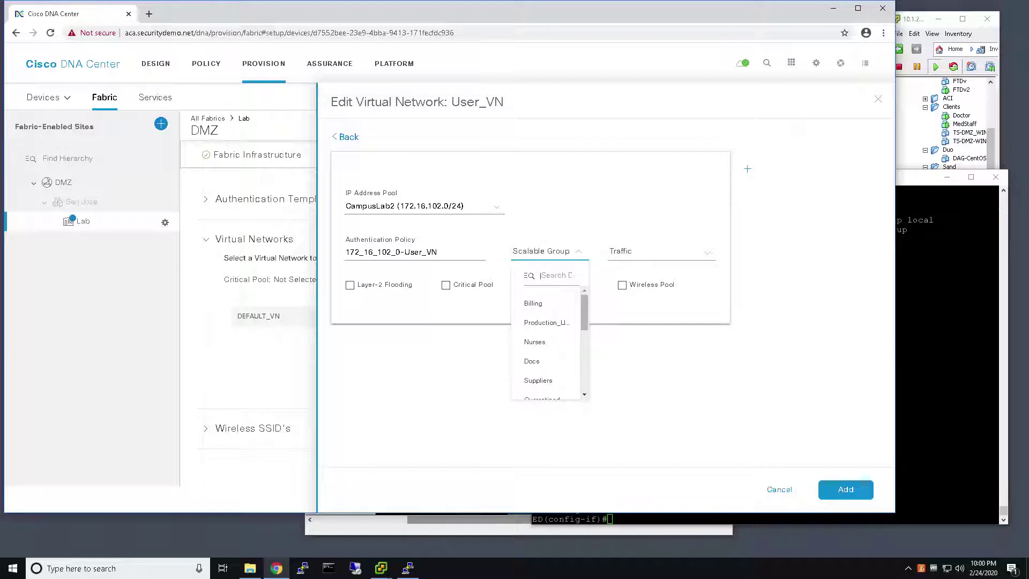
scroll(546, 348, "down", 3)
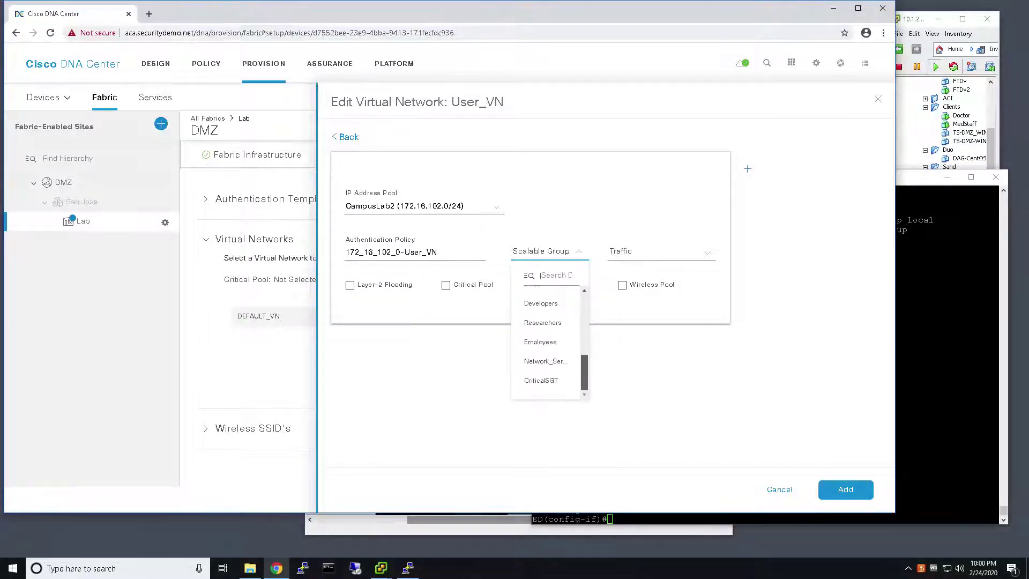
left_click(552, 381)
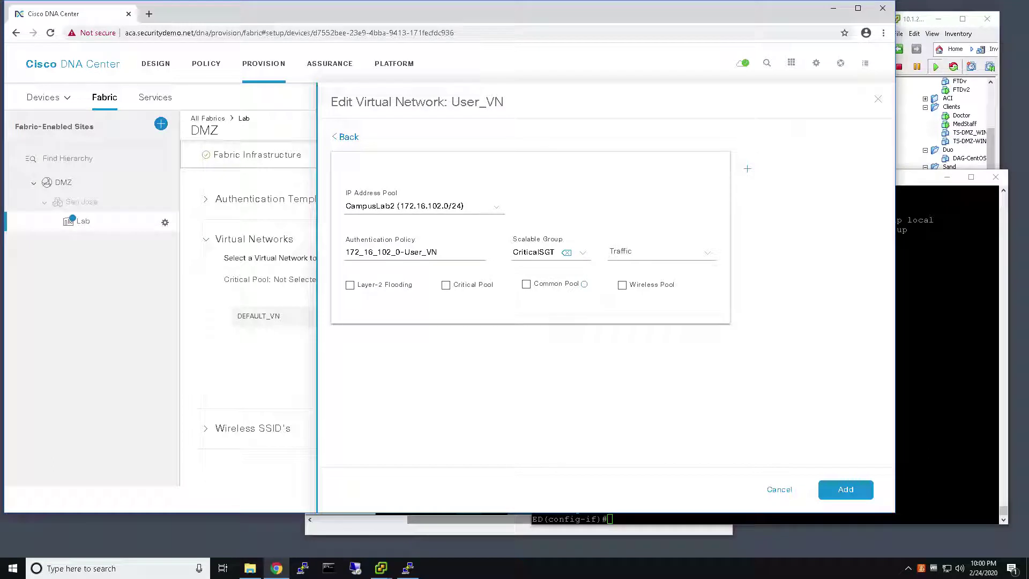
left_click(659, 252)
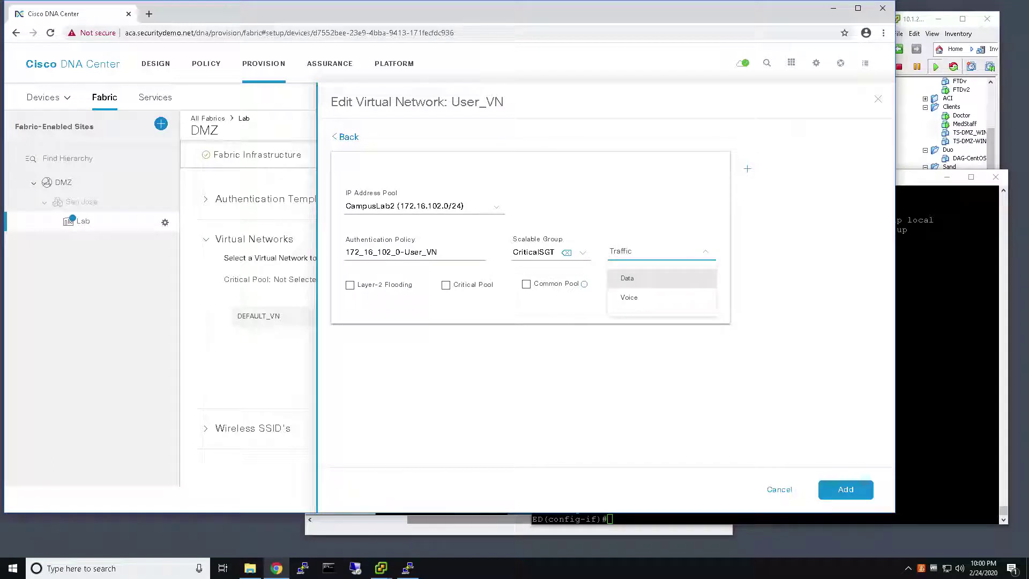
left_click(685, 279)
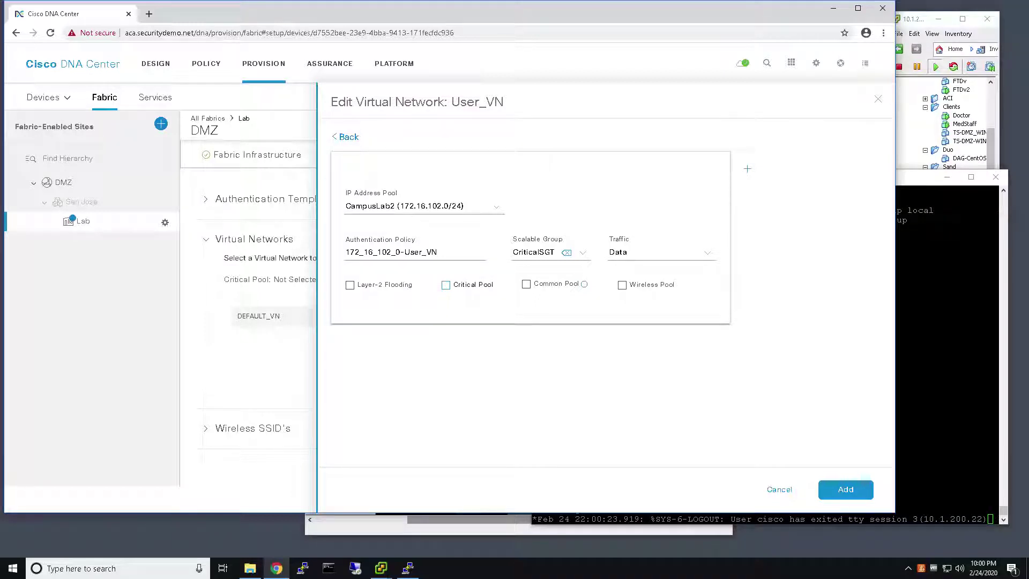
left_click(445, 284)
left_click(846, 489)
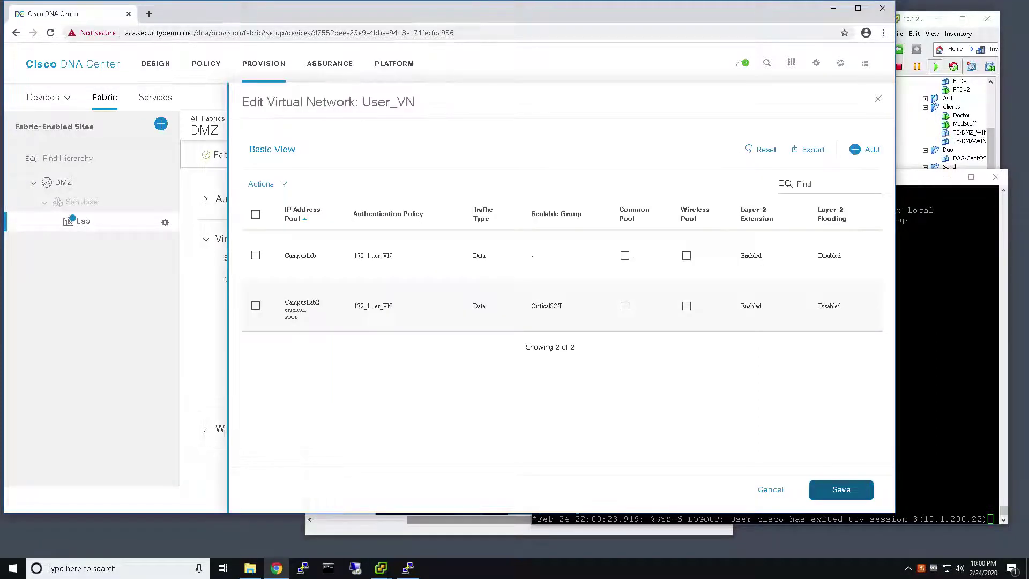
left_click(841, 489)
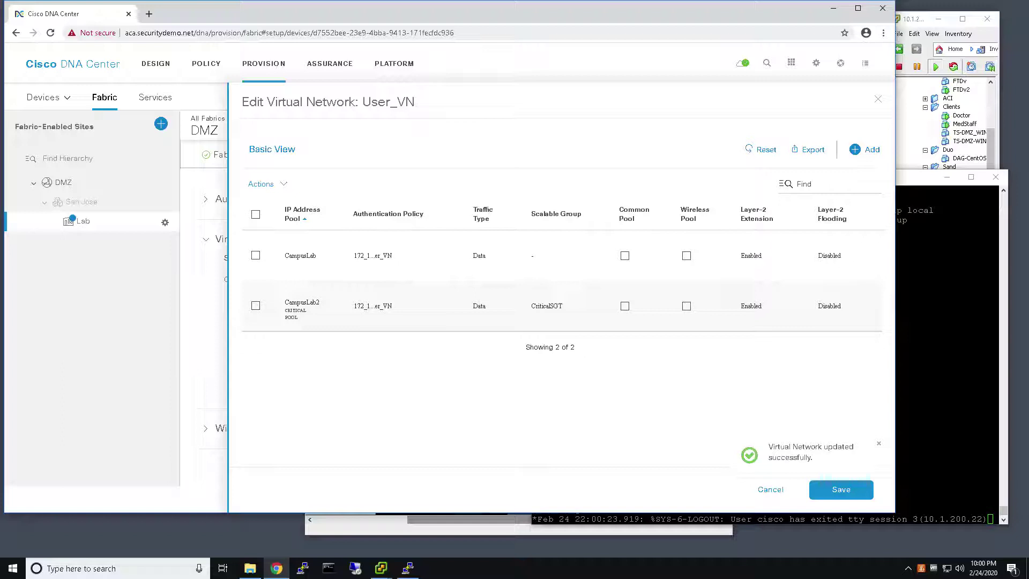
Step: Highlight Vlan2047 in the SDA-Edge switch log, then bring up the Doctor VM console
key("alt+Tab")
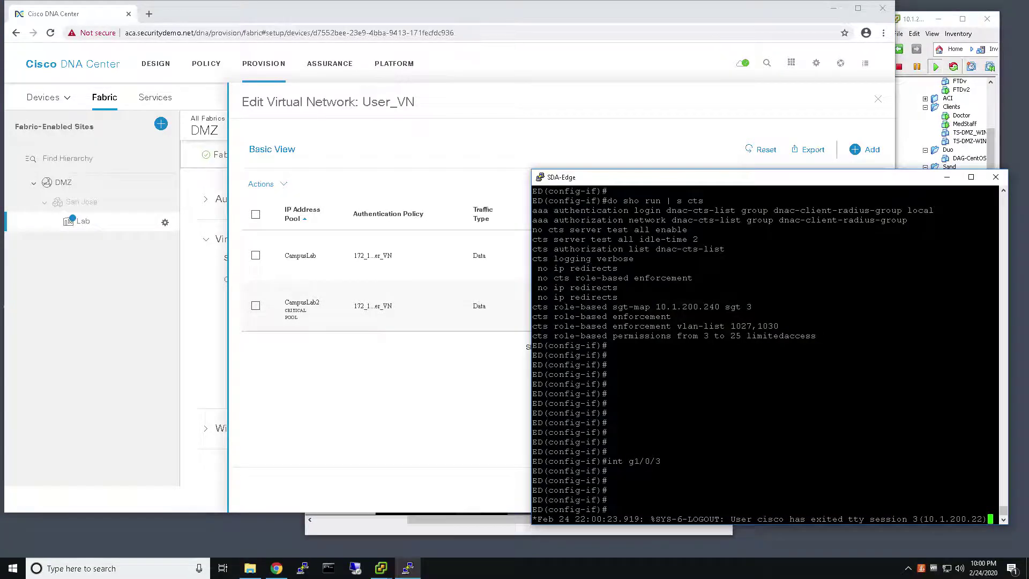
key("Return")
key("Return")
key("Return")
key("Return")
key("Return")
key("Return")
key("Return")
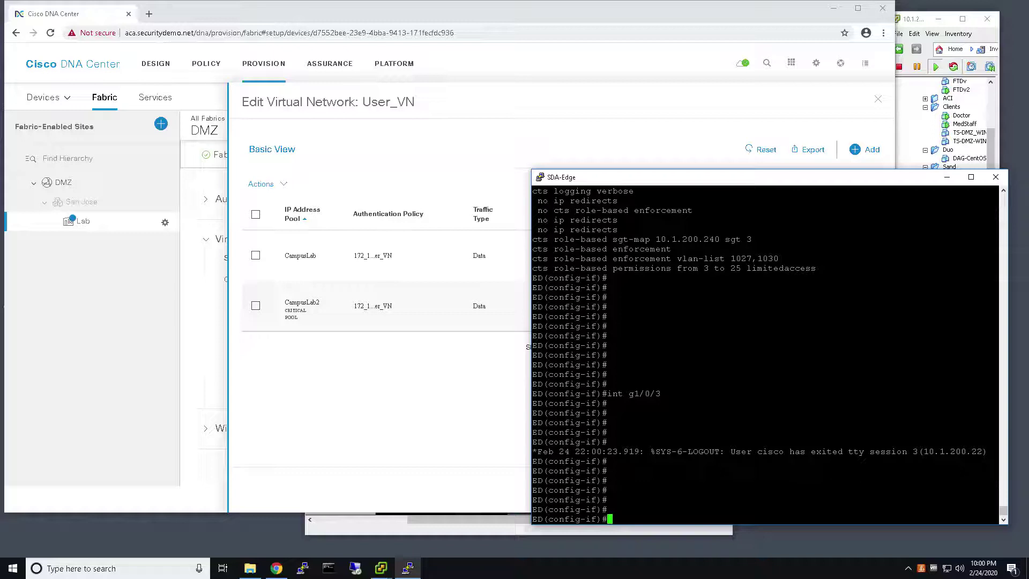
left_click_drag(897, 490, 952, 490)
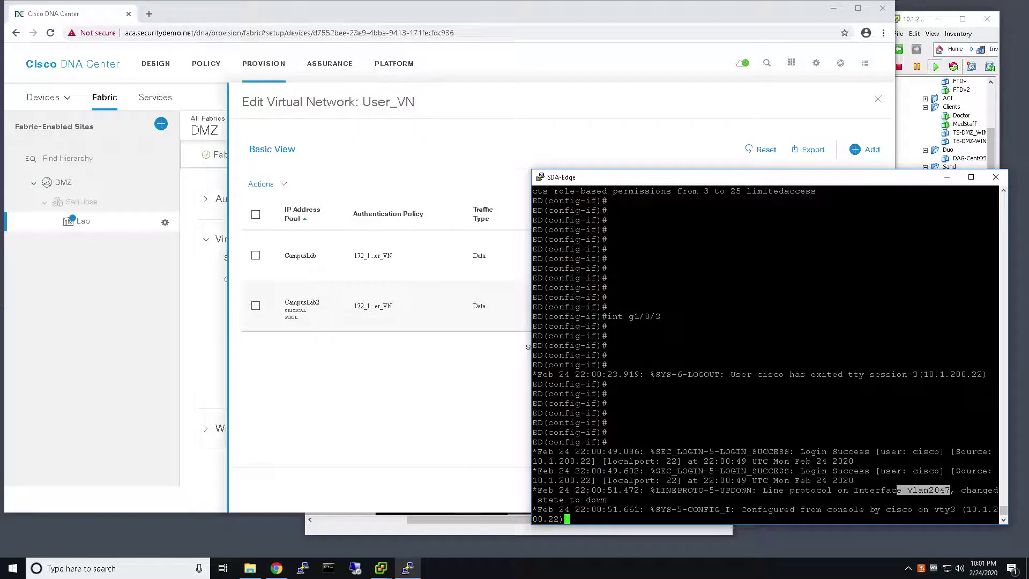
left_click(381, 568)
left_click(368, 522)
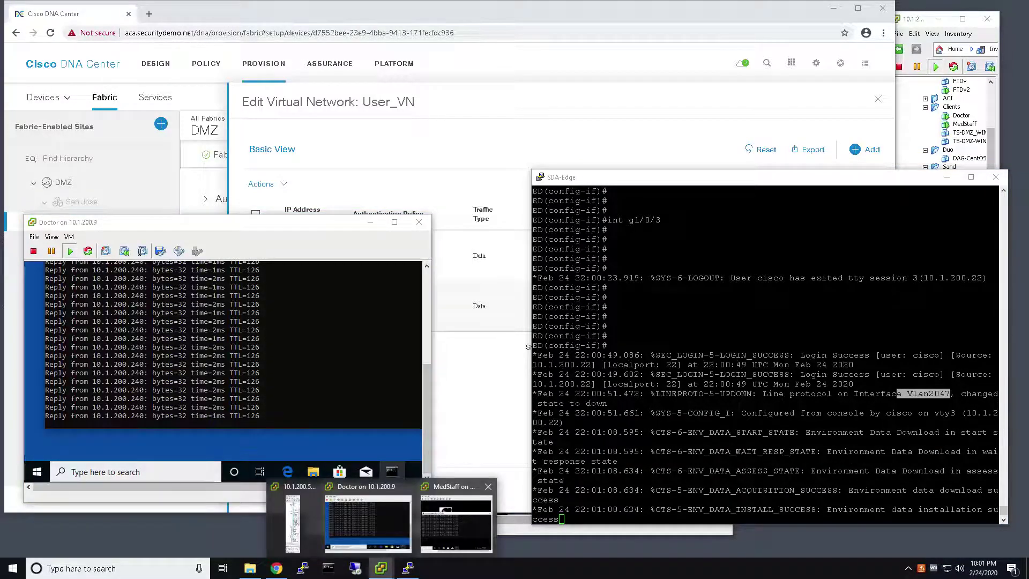
Step: Open the MedStaff console, pause its ping to 10.1.200.240, then return to the Doctor console
left_click(456, 523)
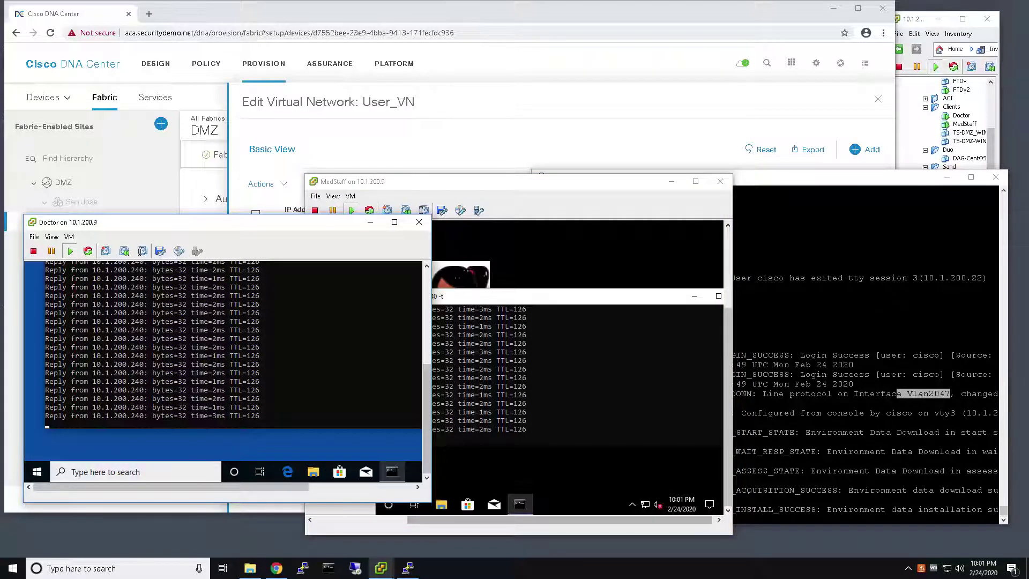
left_click(589, 375)
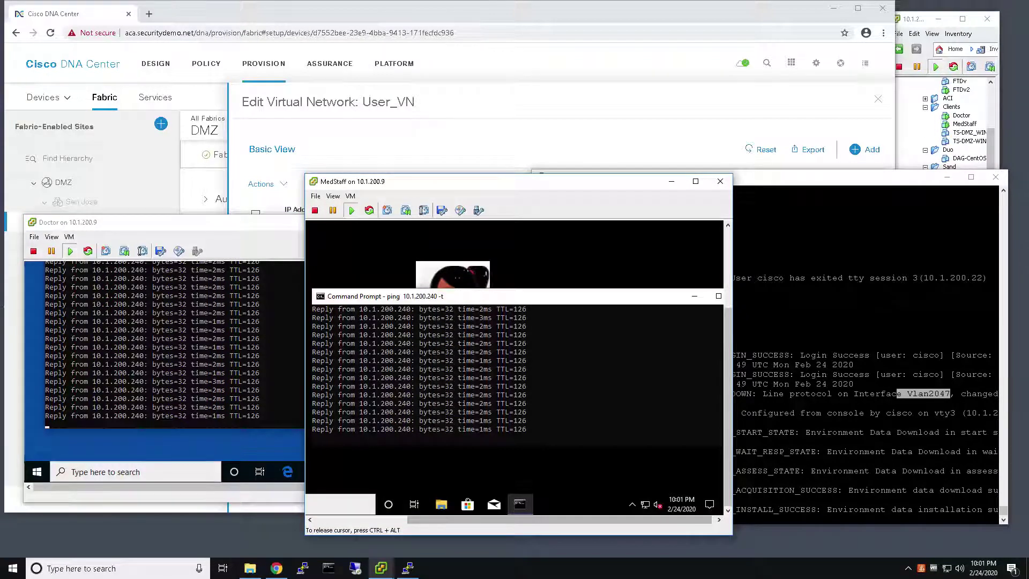
left_click(492, 369)
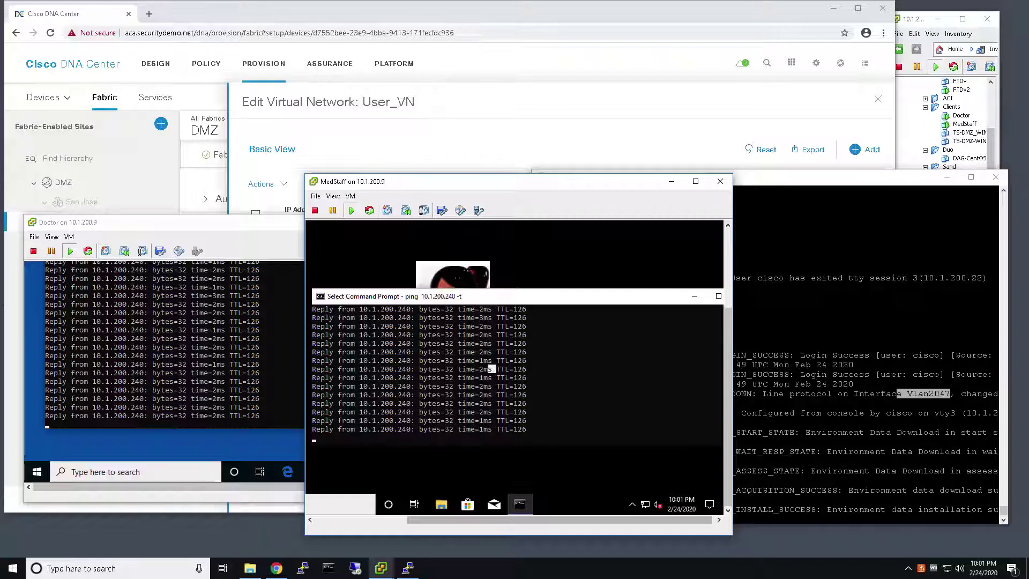
key("alt+Tab")
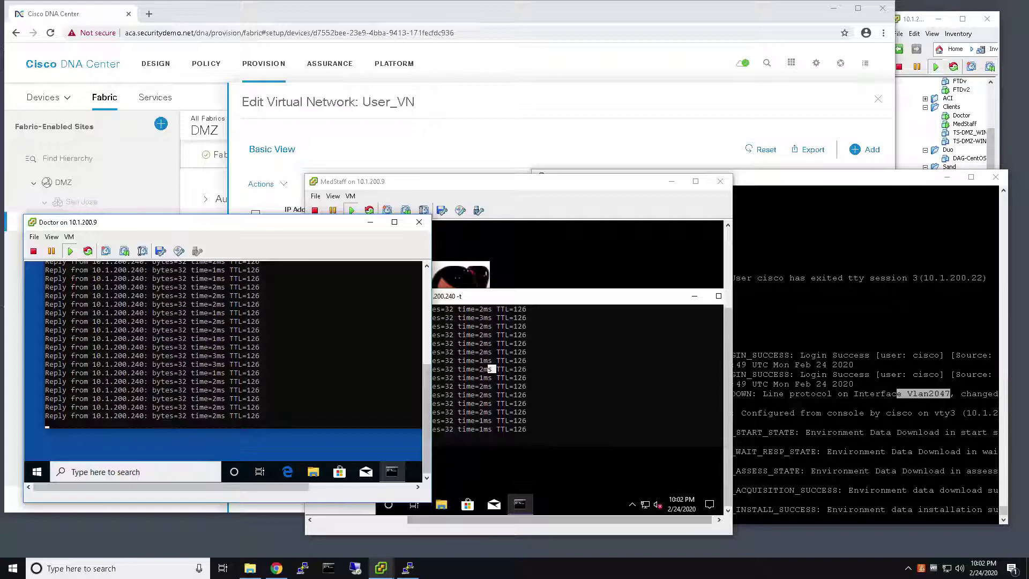
Step: Shut down interface g1/0/3 on the SDA-Edge switch using 'int g1/0/3' and 'shut'
key("alt+Tab")
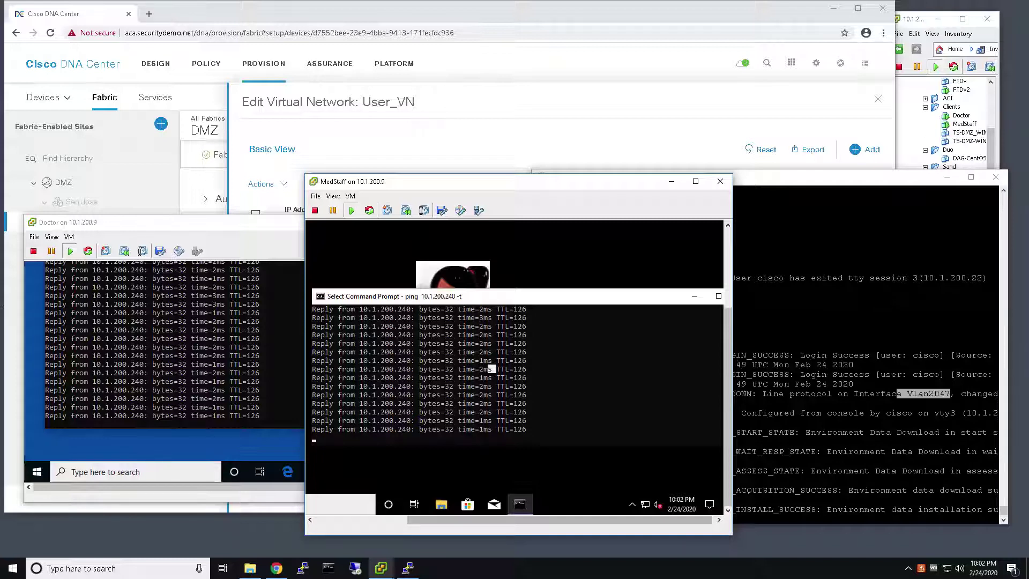
key("alt+Tab")
key("Return")
key("Return")
key("Return")
key("Return")
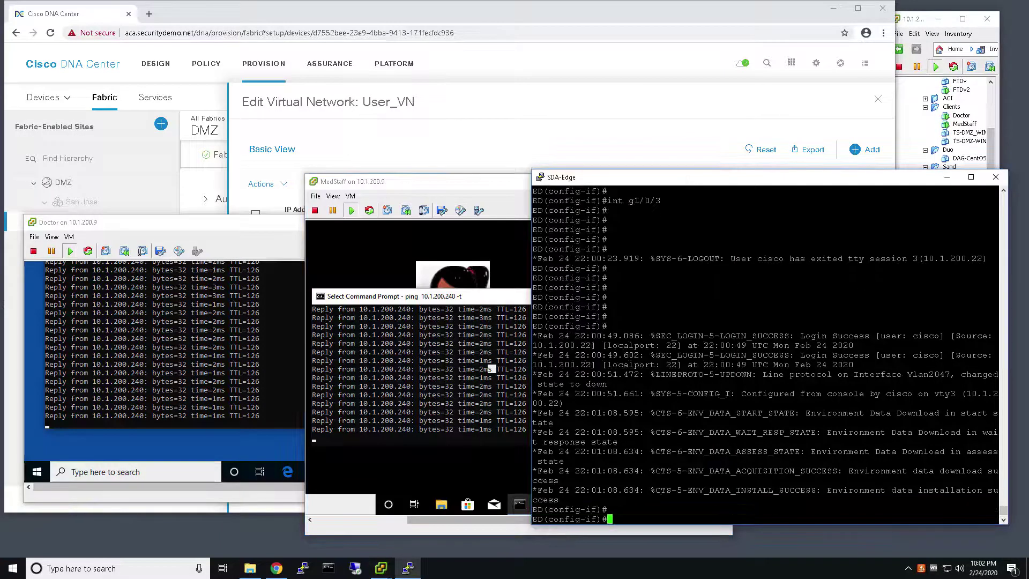
type("int g1/0/3")
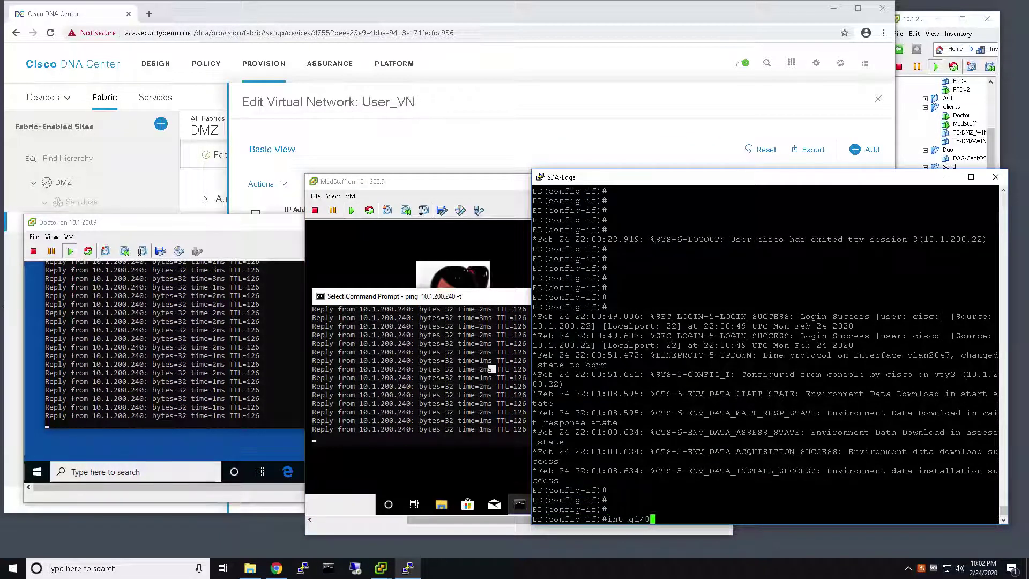
key("Return")
type("shut")
key("Return")
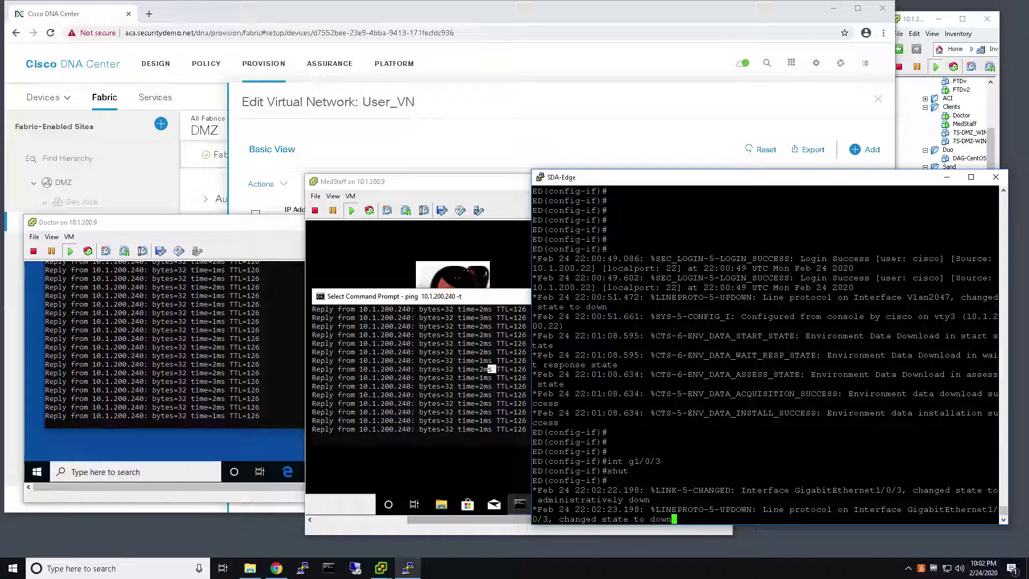
Step: Restart MedStaff's continuous ping to 10.1.200.240 and confirm it now times out
left_click(461, 379)
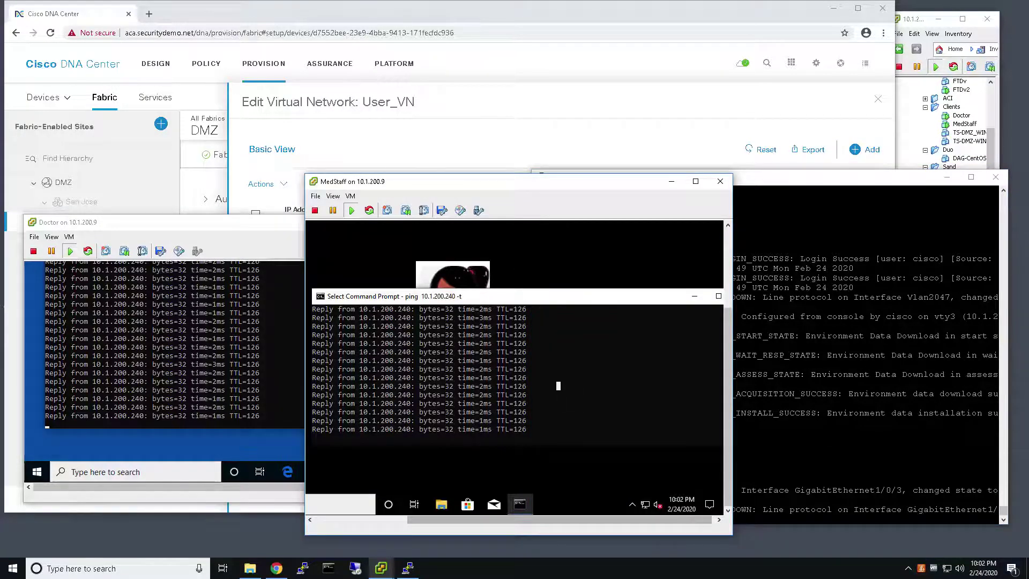
key("alt+Tab")
left_click(408, 369)
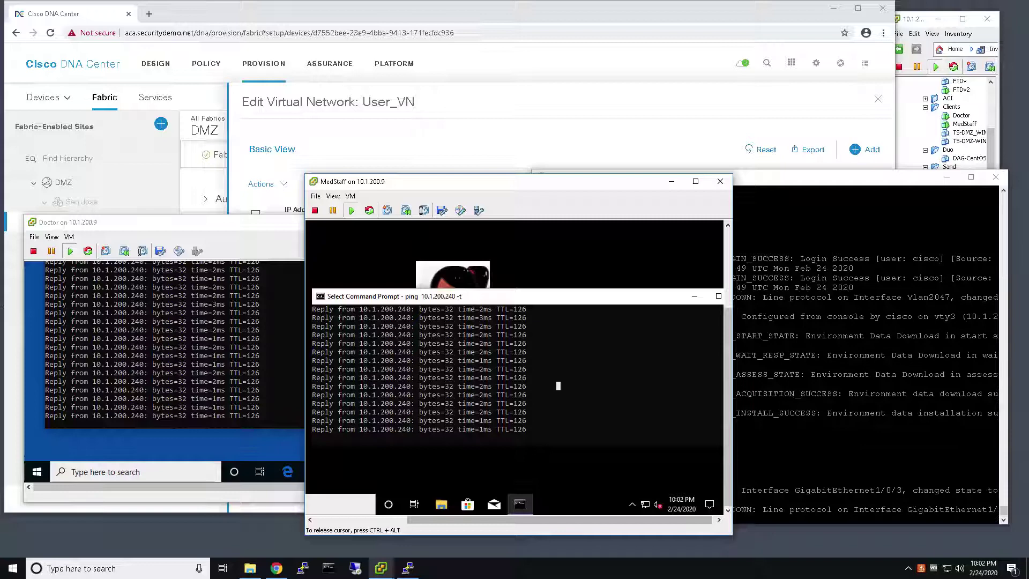
key("Escape")
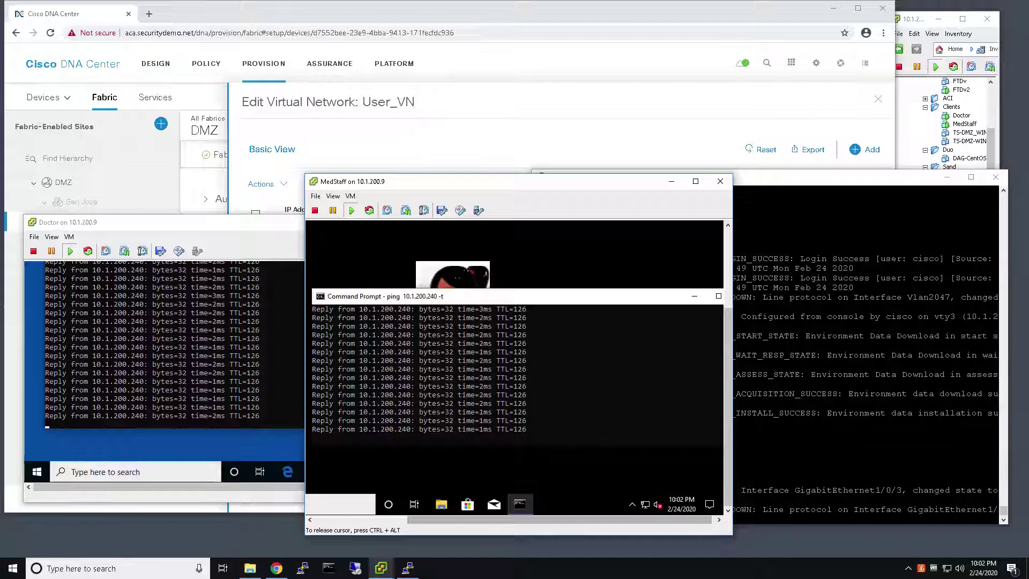
key("alt+Tab")
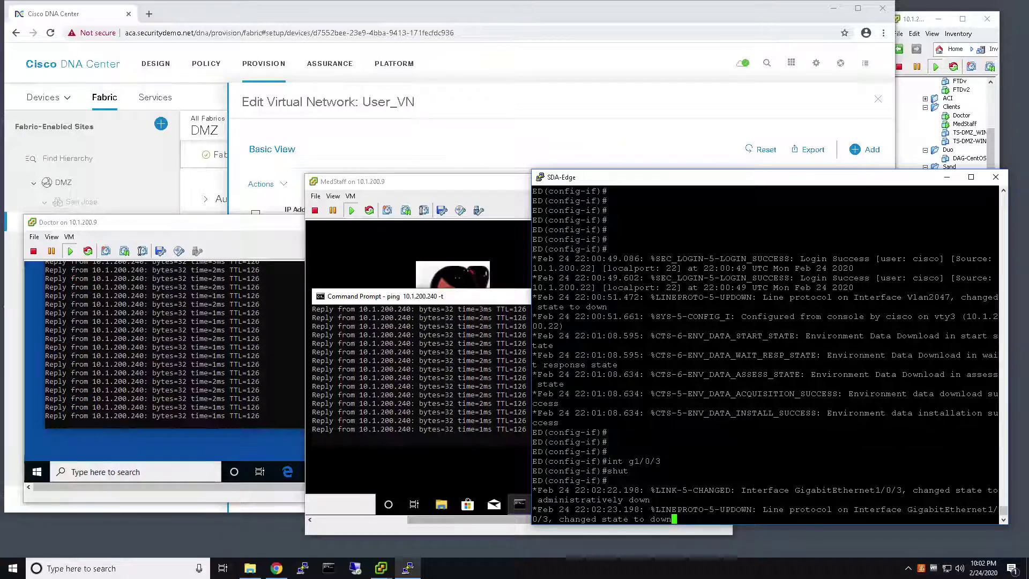
key("alt+Tab")
key("ctrl+c")
key("Return")
key("Return")
key("Return")
key("Return")
key("Return")
key("Return")
key("Return")
key("Return")
key("Return")
key("Return")
key("Return")
key("Return")
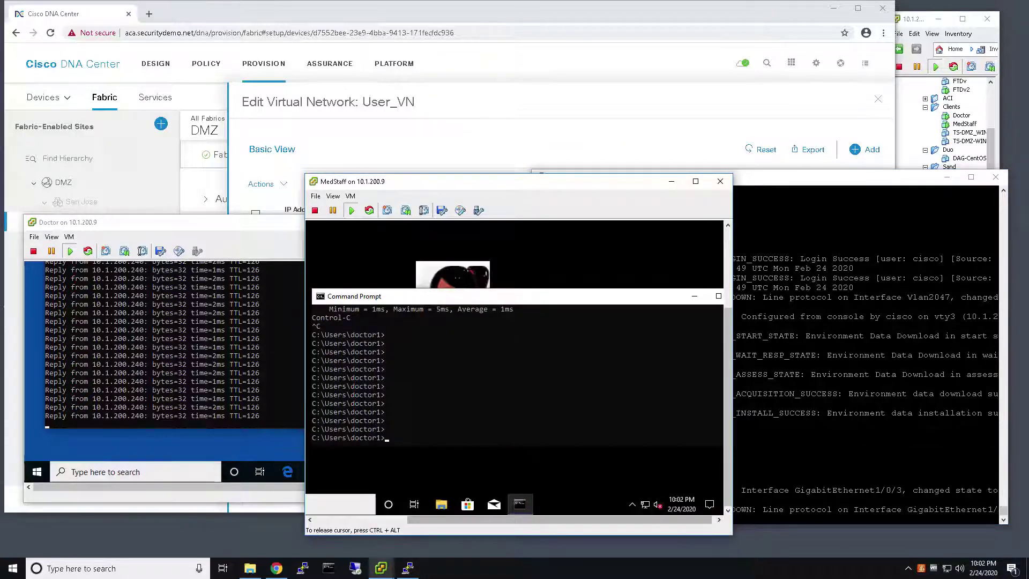
key("Up")
key("Return")
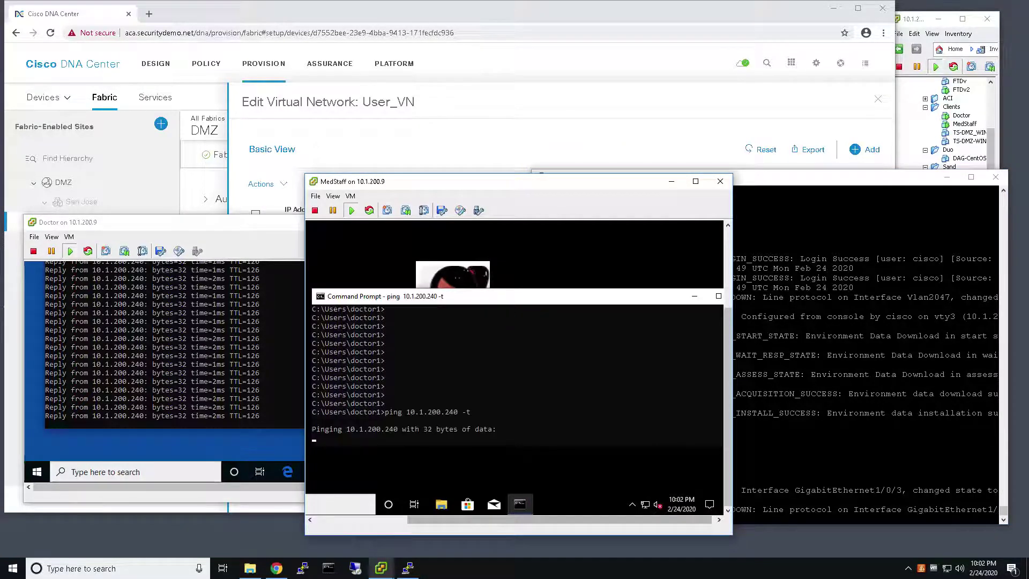
key("alt+Tab")
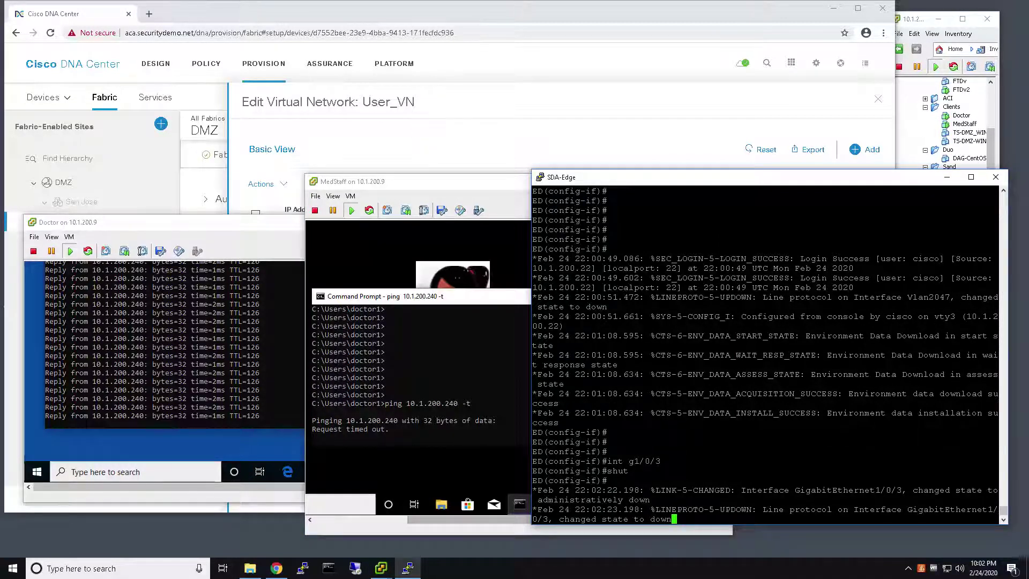
Step: Disconnect Network adapter 1 in ACA-ISE's Edit Settings and apply the change with OK
key("alt+Tab")
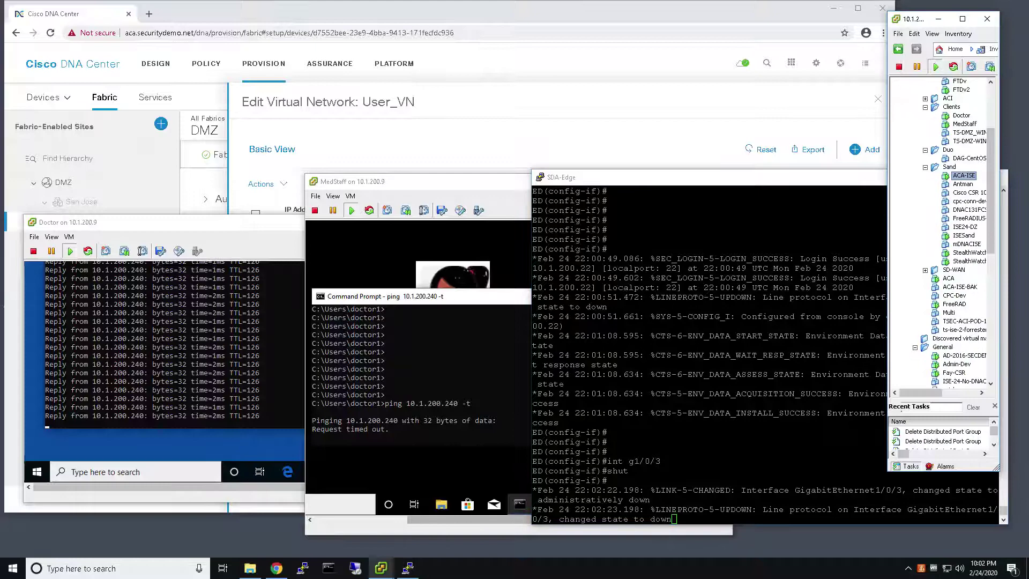
right_click(965, 175)
left_click(927, 304)
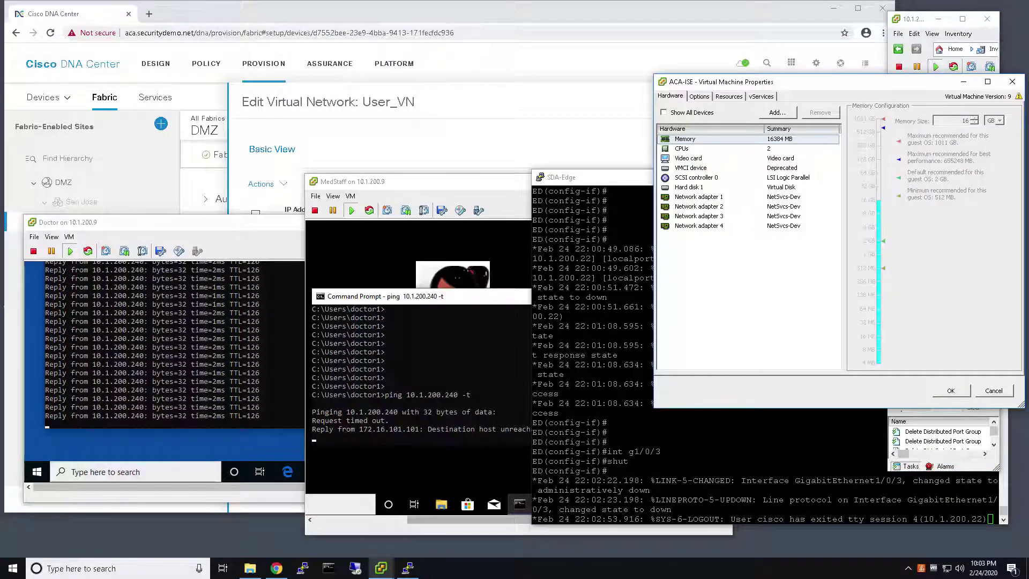
left_click(697, 197)
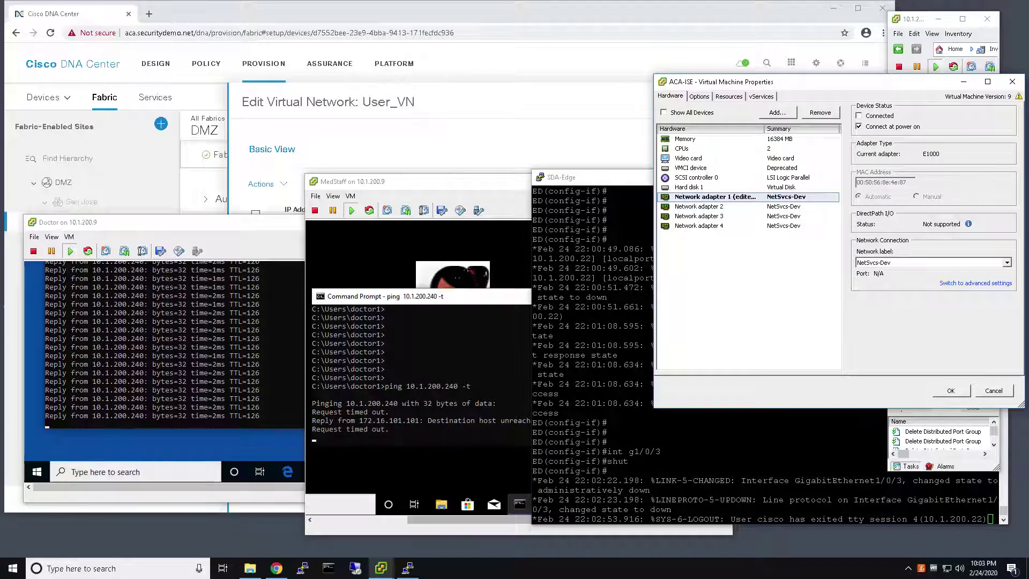
key("Return")
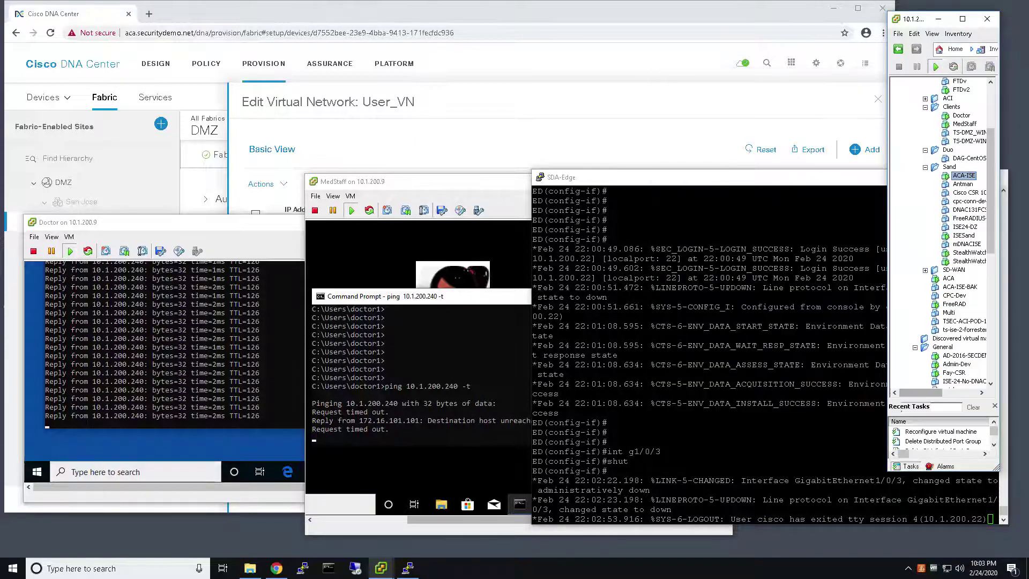
key("alt+Tab")
key("Return")
key("Return")
key("Return")
key("Return")
key("Return")
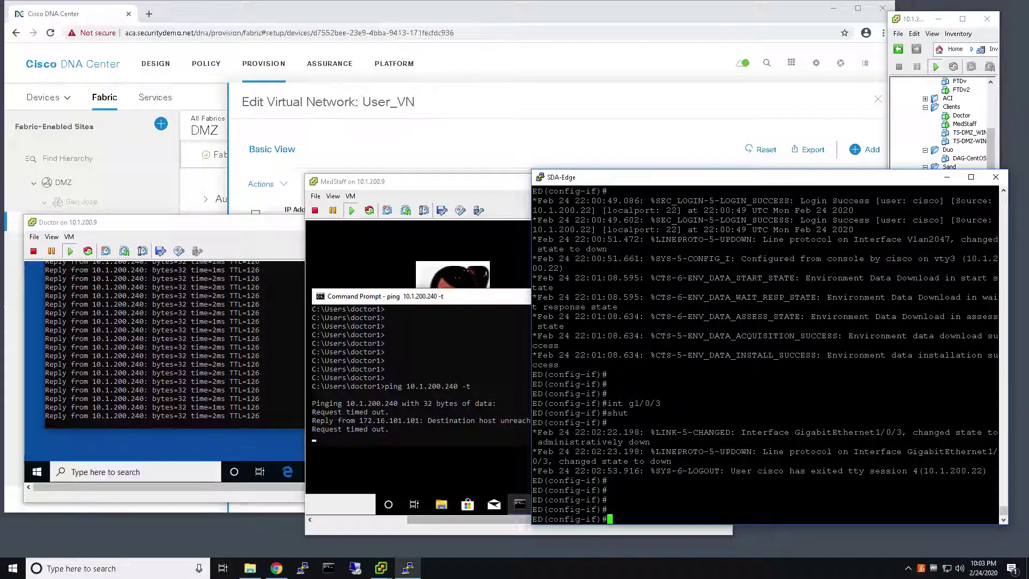
Step: Re-enable g1/0/3 with 'no shut' and watch MedStaff's ping to 10.1.200.240
type("no shu")
type("t")
key("Return")
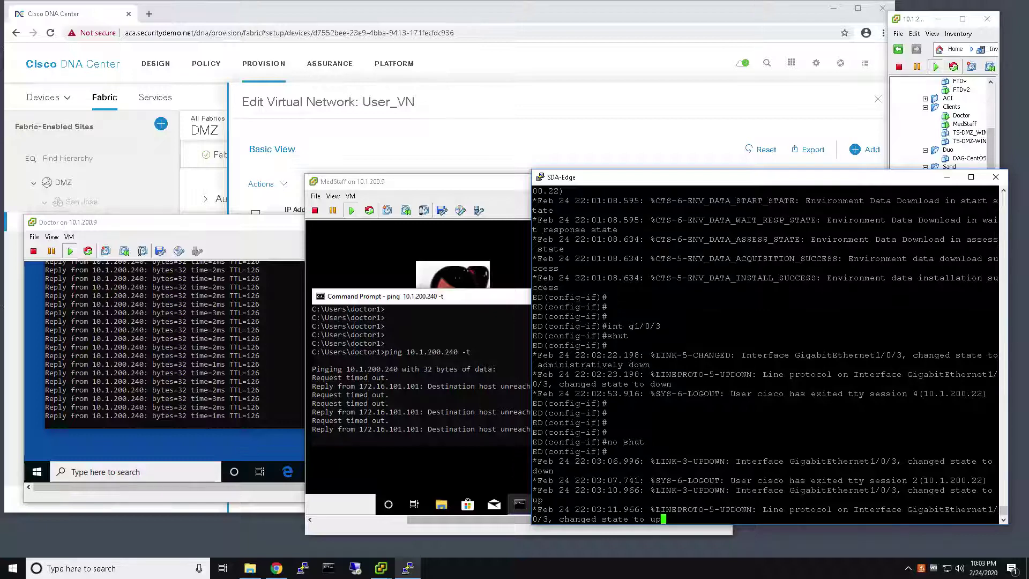
key("alt+Tab")
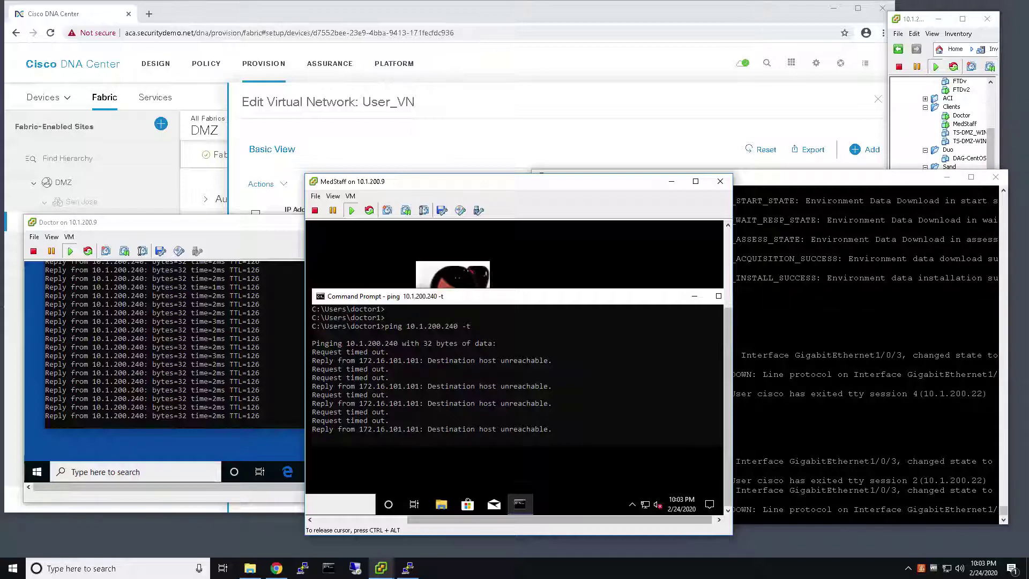
key("alt+Tab")
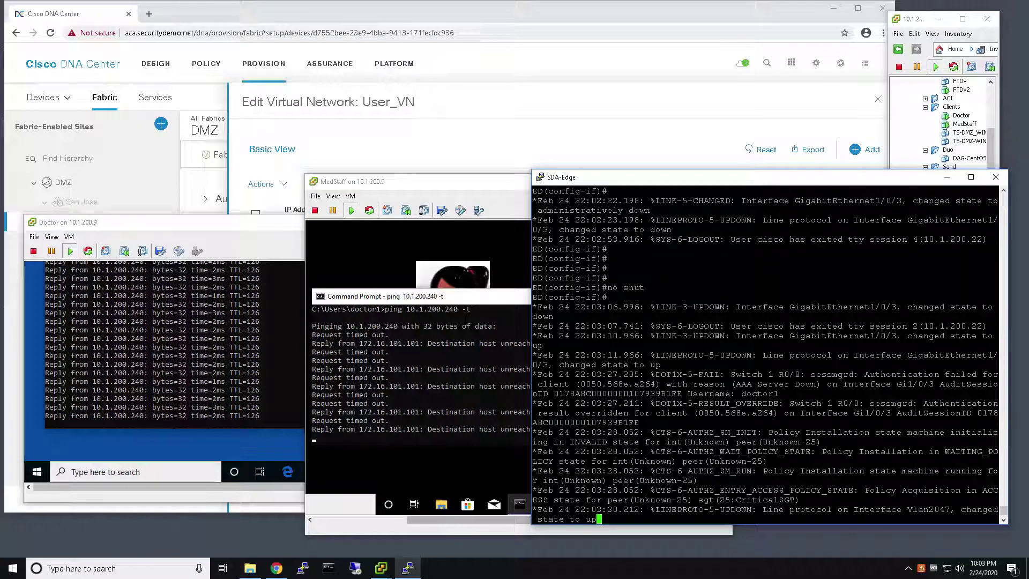
Step: Highlight AAA Server Down, Vlan2047 coming up and 25:CriticalSGT in the switch log
left_click_drag(817, 384, 738, 382)
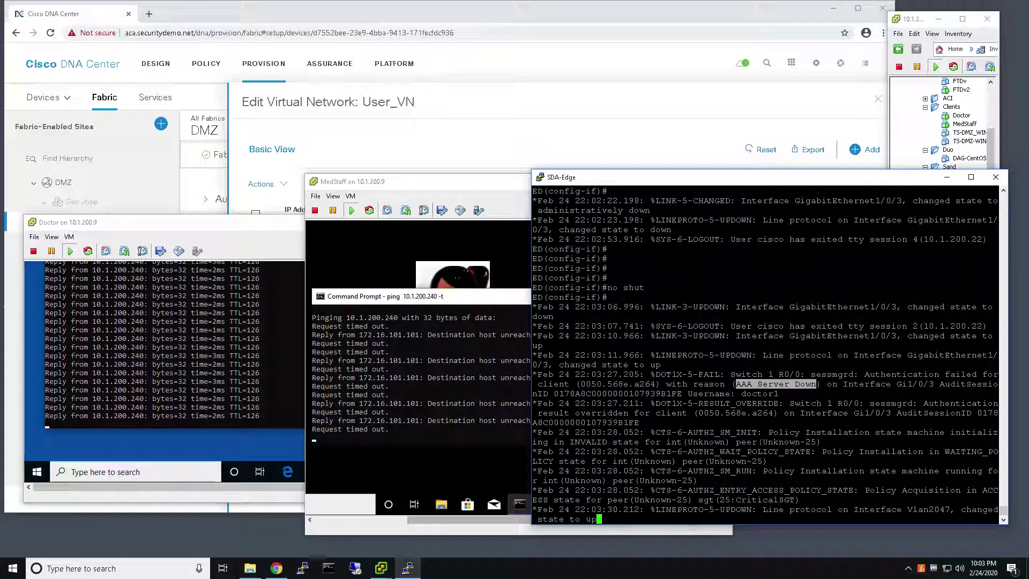
left_click_drag(952, 509, 908, 507)
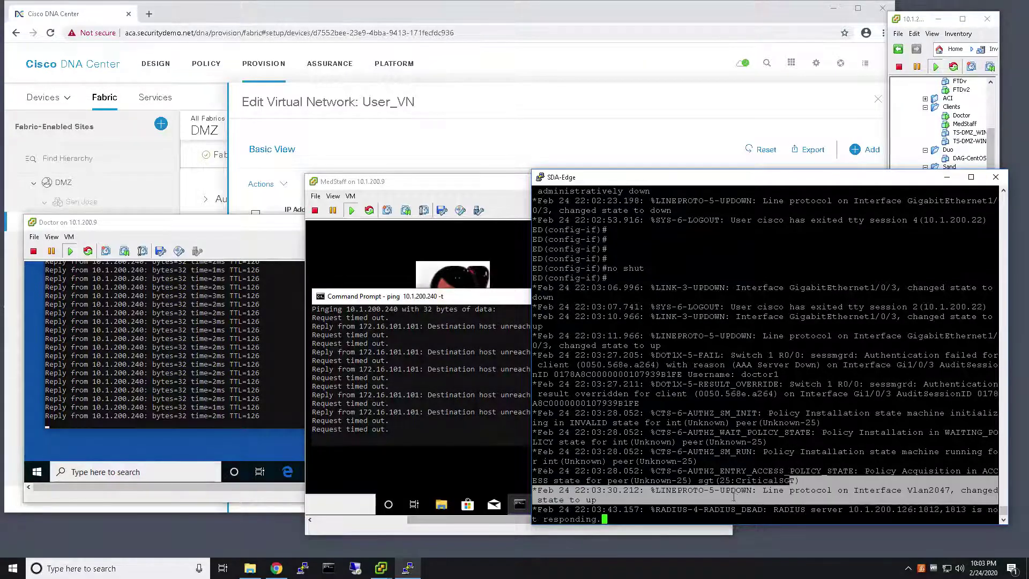
left_click_drag(796, 480, 718, 480)
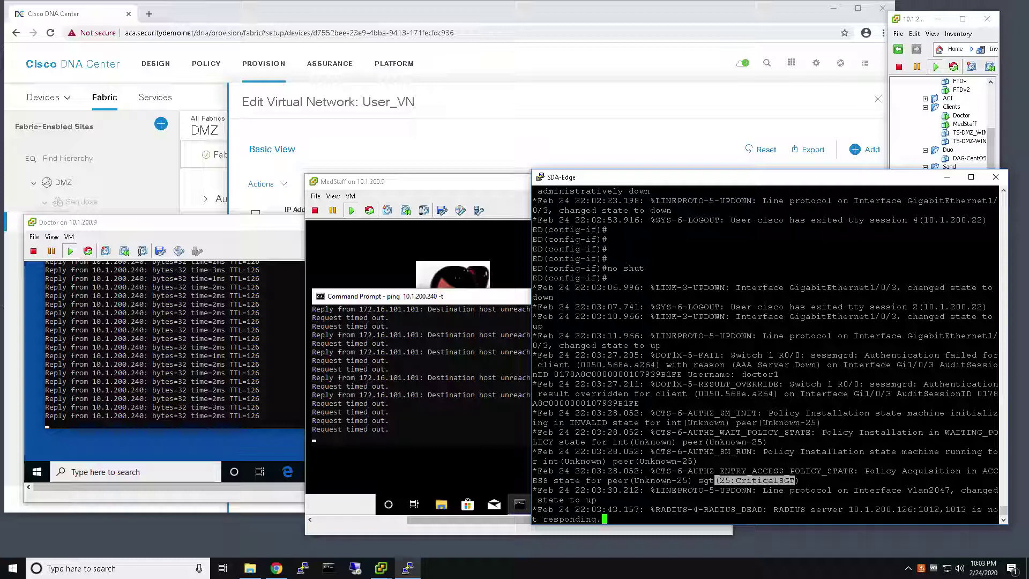
Step: Run 'do show authentication session int g1/0/3 details' on the SDA-Edge switch
key("Return")
key("Return")
key("Return")
key("Return")
key("Return")
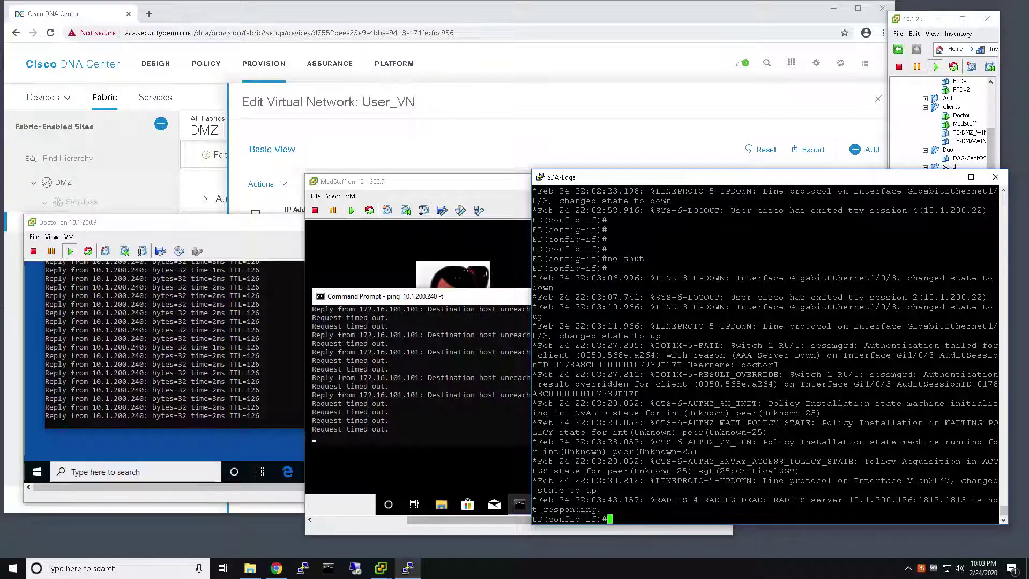
type("do shoa")
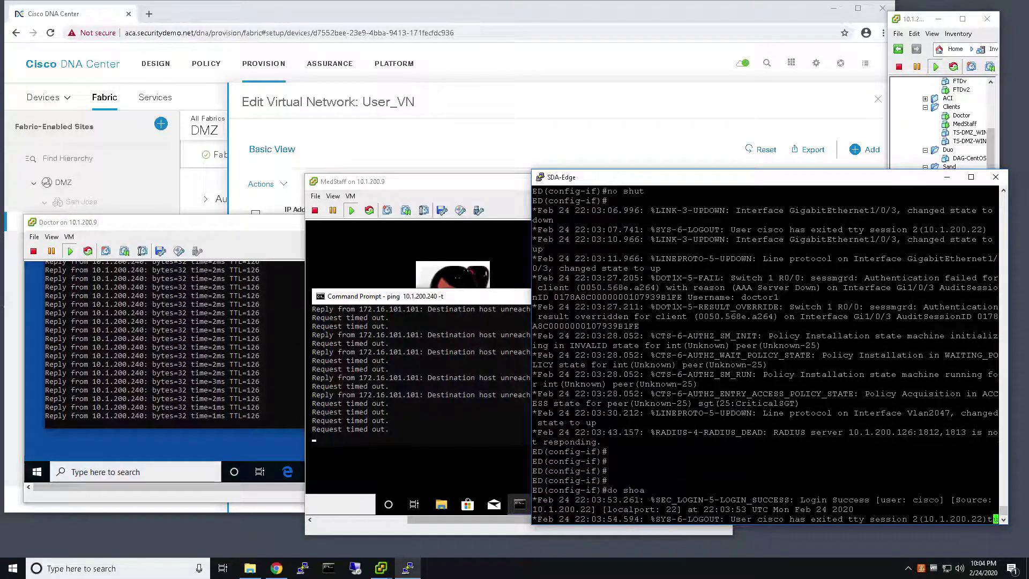
key("Return")
key("Return")
key("Return")
key("Return")
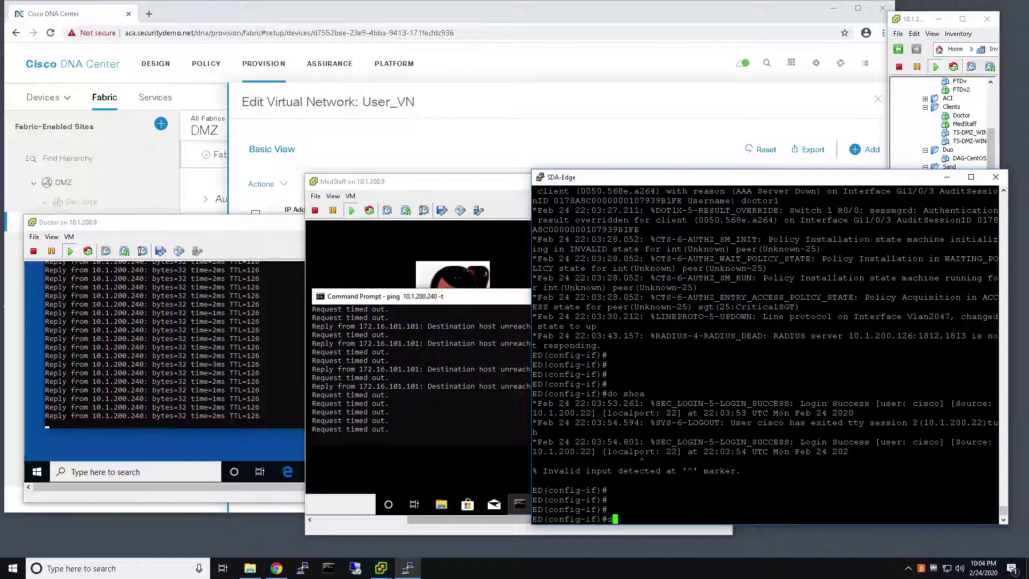
type("do sho atuh s")
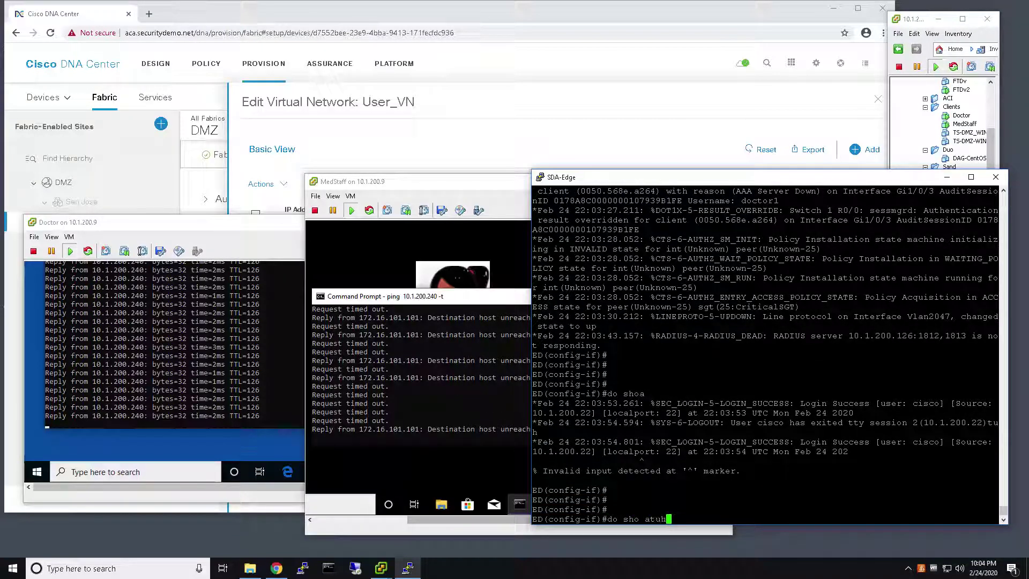
key("BackSpace")
key("BackSpace")
key("BackSpace")
key("BackSpace")
key("BackSpace")
type("ut")
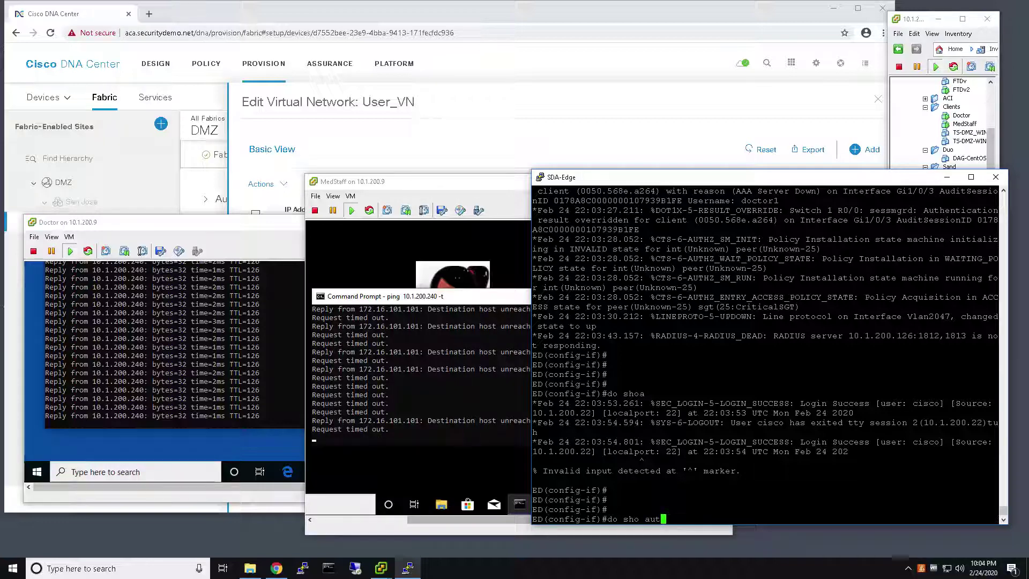
type("hsession int ")
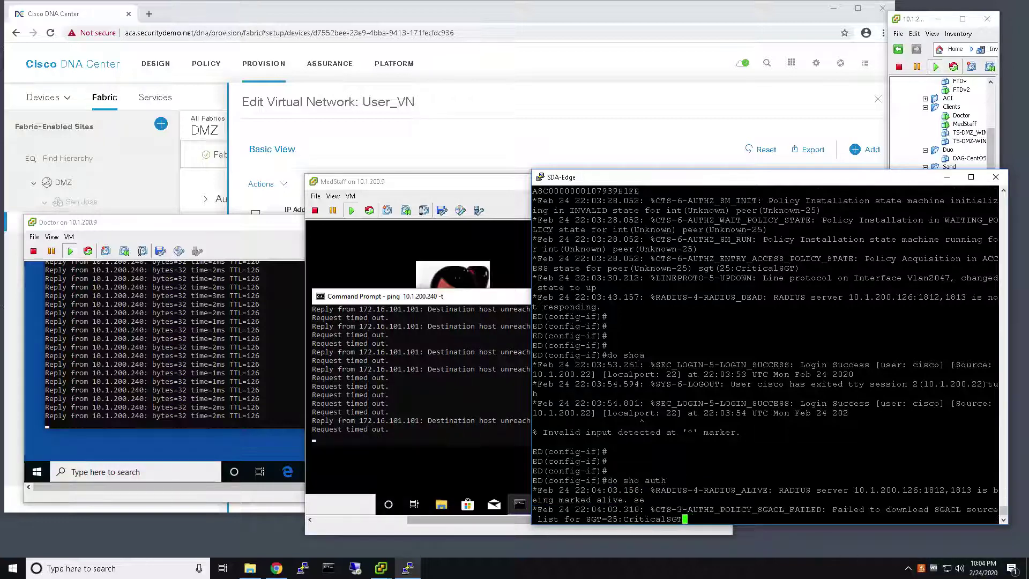
type("g1/")
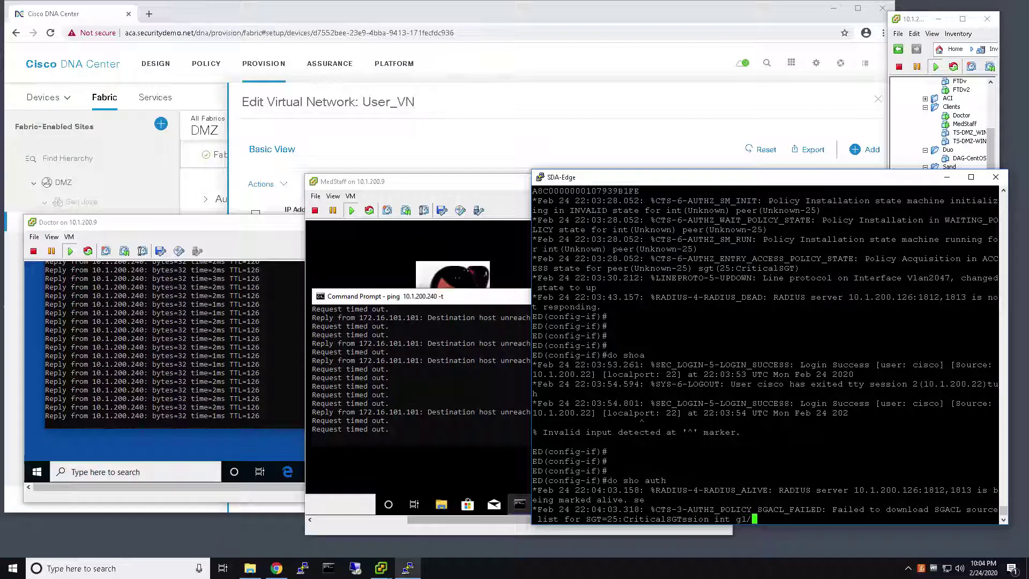
type("0/3 details")
key("Return")
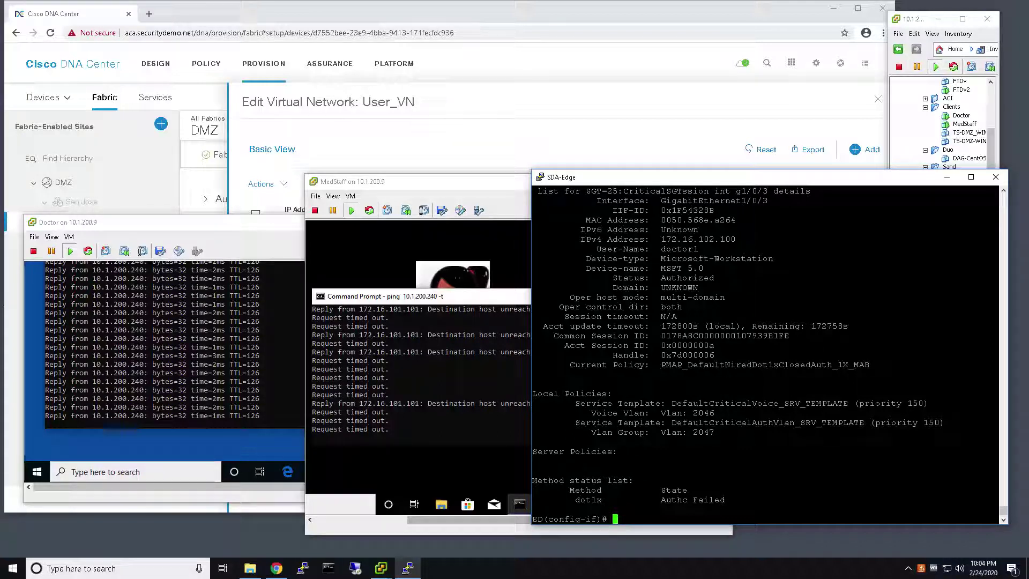
Step: Highlight the dot1x Authc Failed status and the Vlan 2047 assignment in the output
left_click_drag(997, 499, 656, 499)
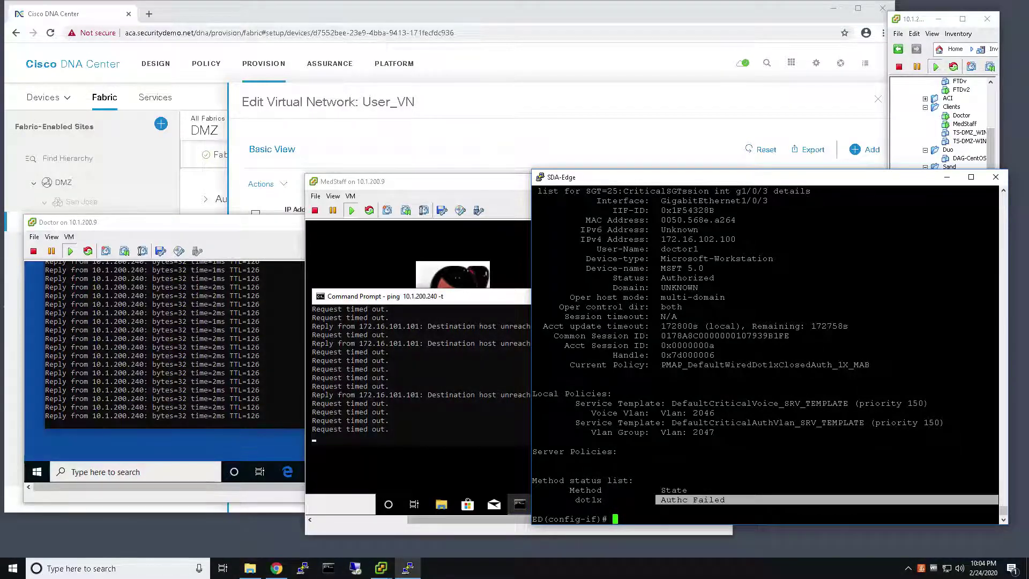
left_click_drag(997, 432, 668, 431)
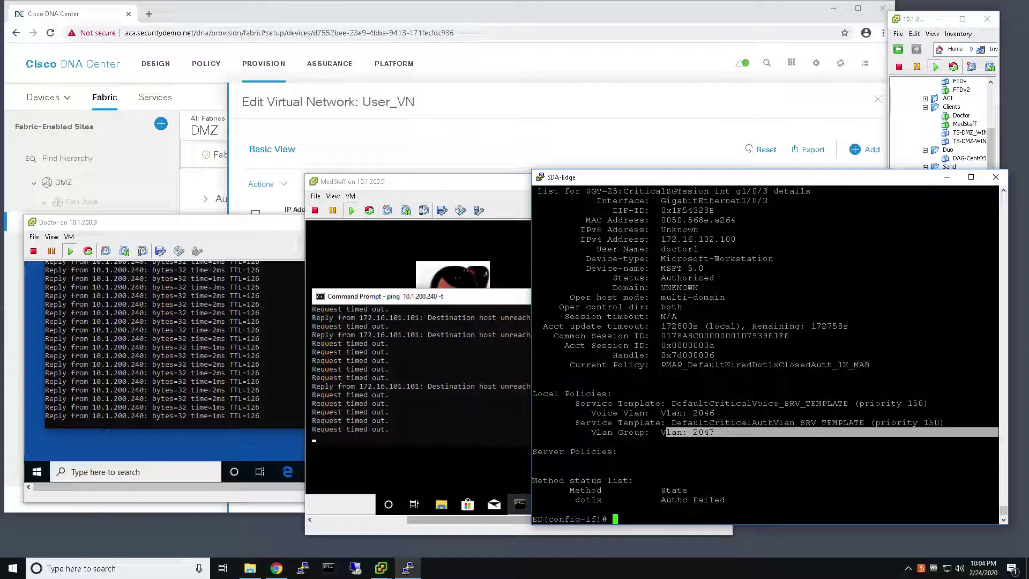
left_click(665, 432)
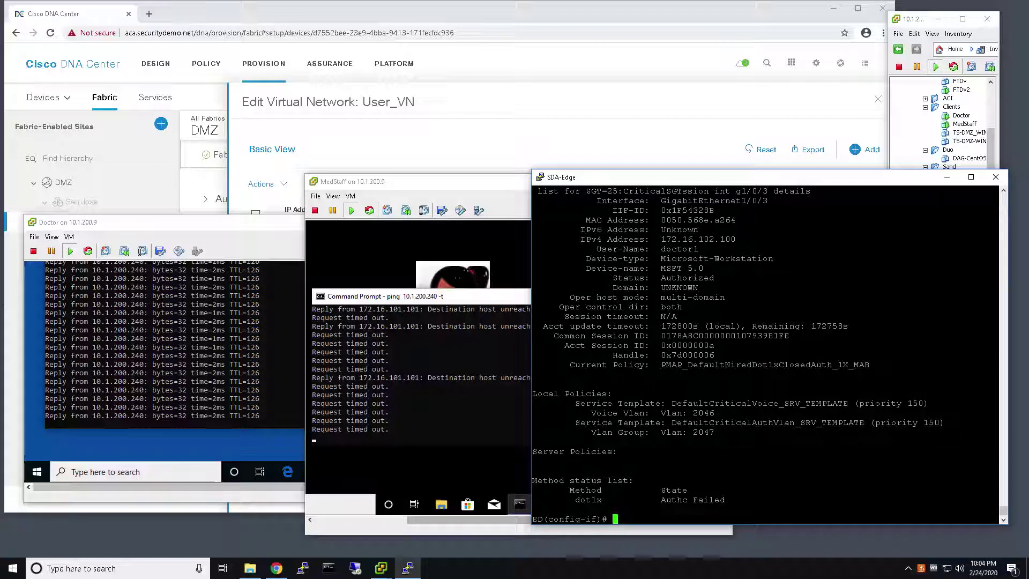
type("do sh")
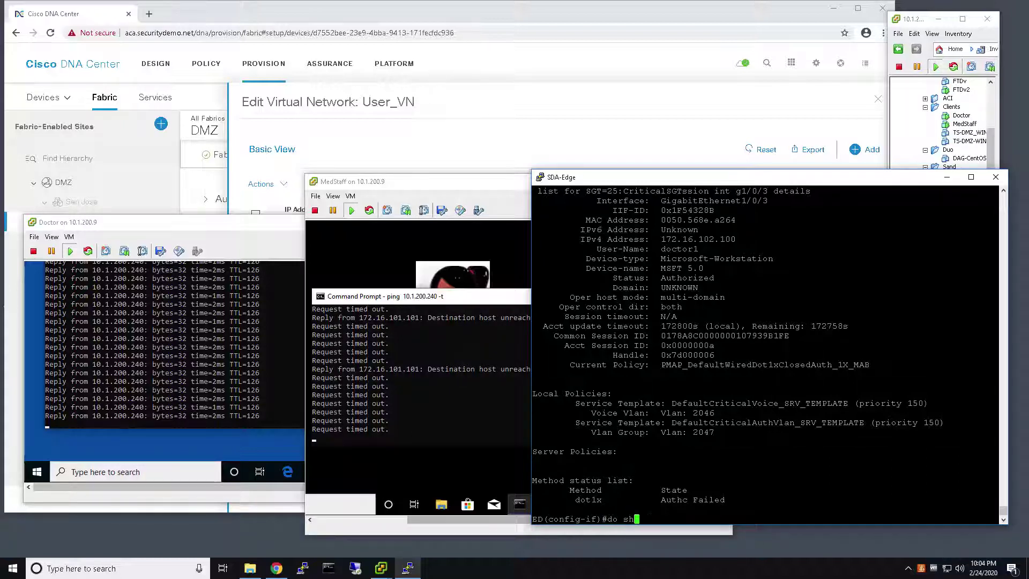
type("o run | s cts")
key("Return")
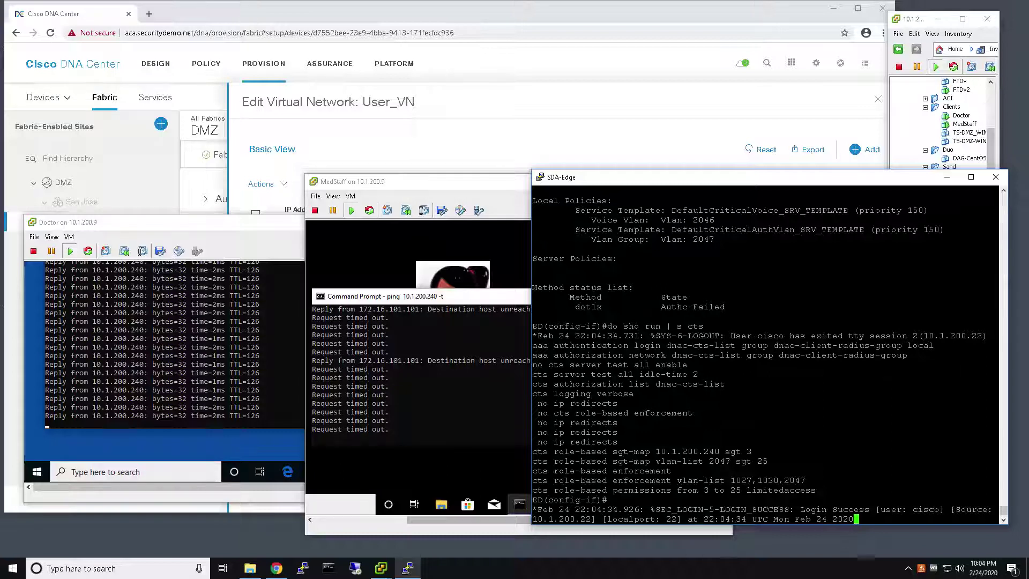
left_click_drag(743, 490, 816, 490)
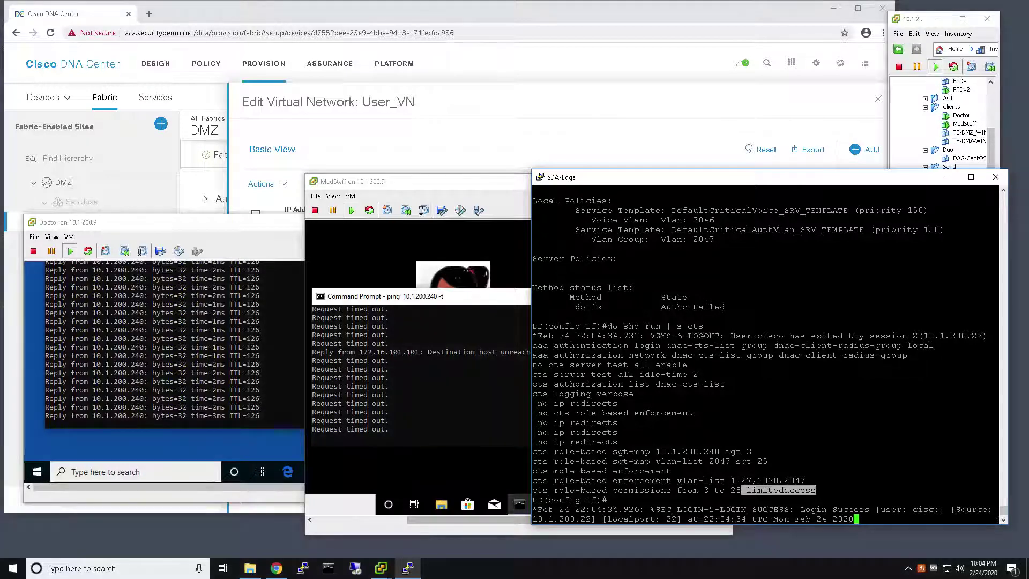
left_click_drag(726, 490, 741, 490)
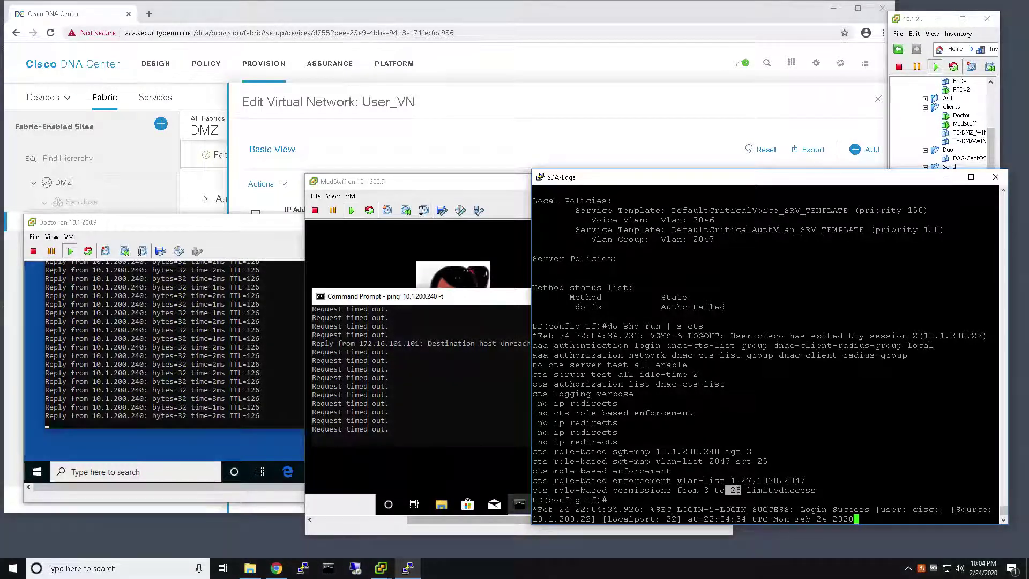
left_click(705, 489)
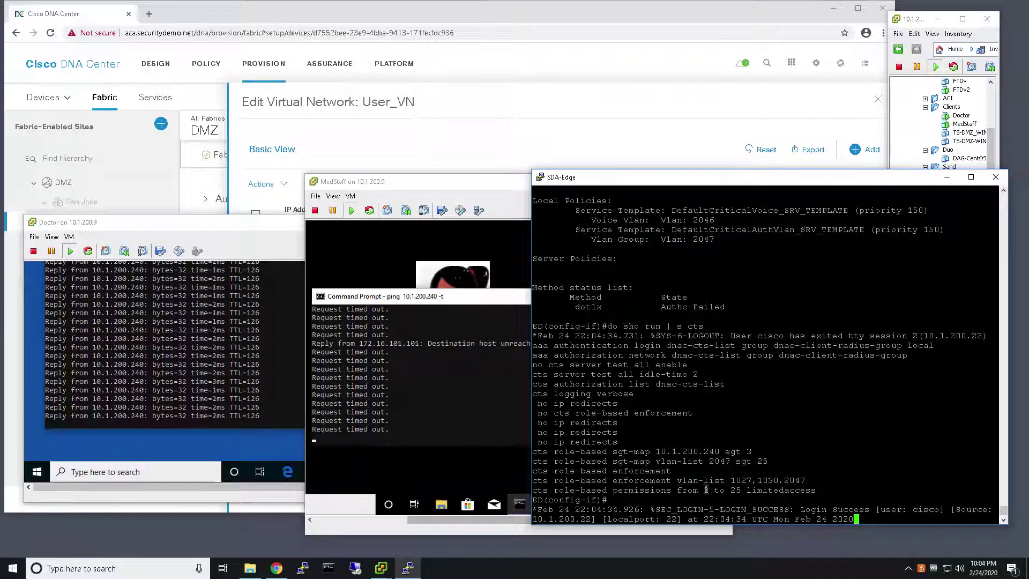
double_click(705, 490)
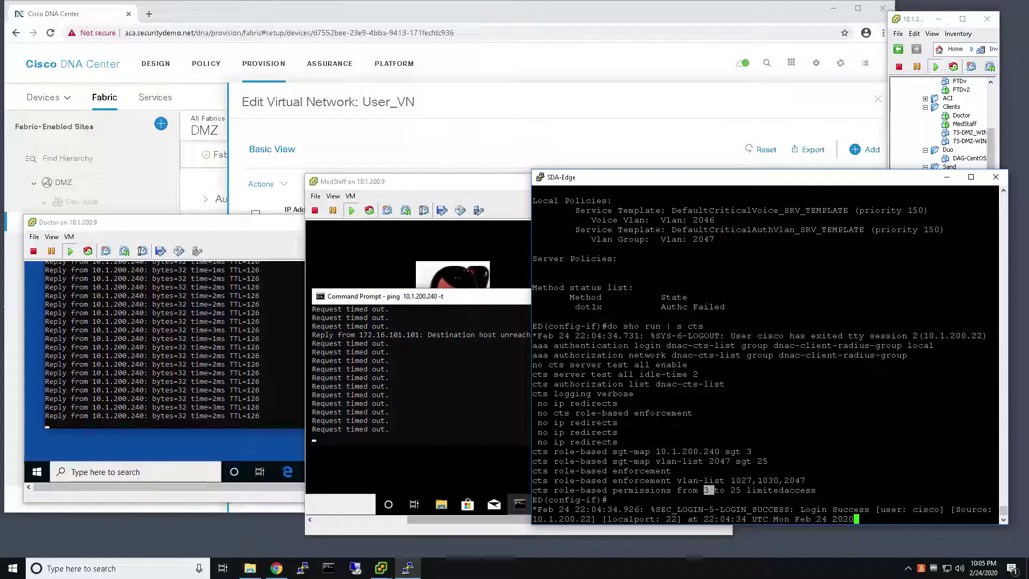
left_click_drag(996, 451, 682, 451)
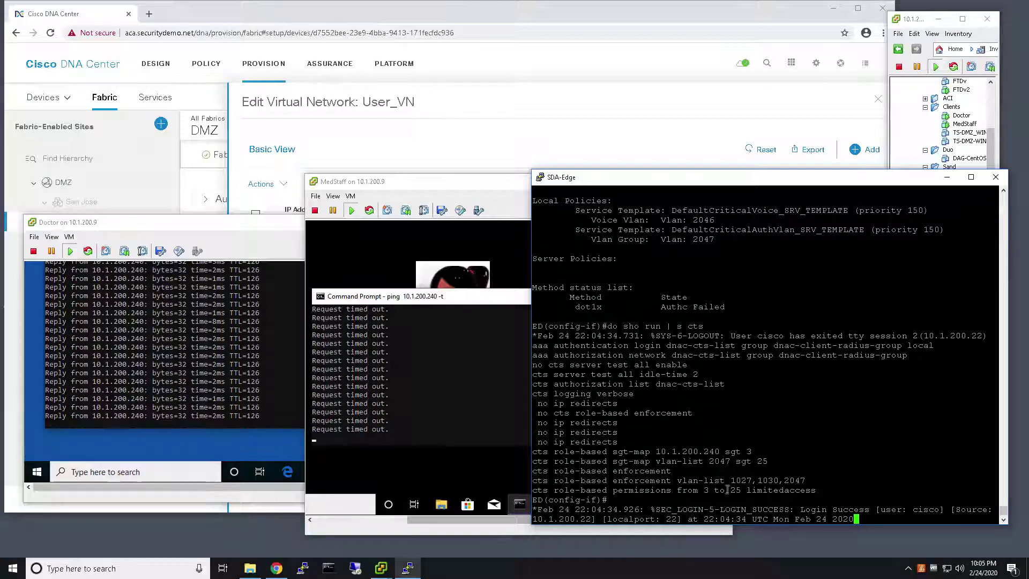
left_click_drag(726, 490, 742, 490)
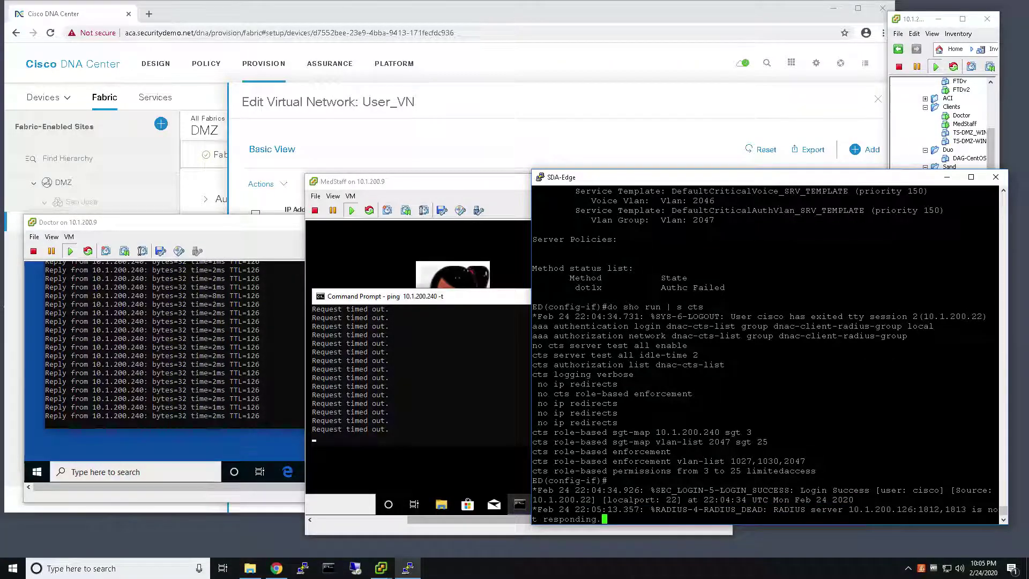
Step: Run 'do sho cts role-based counters' twice, showing 3-to-25 HW-Denied rising from 44 to 46
key("Return")
key("Return")
key("Return")
key("Return")
key("Return")
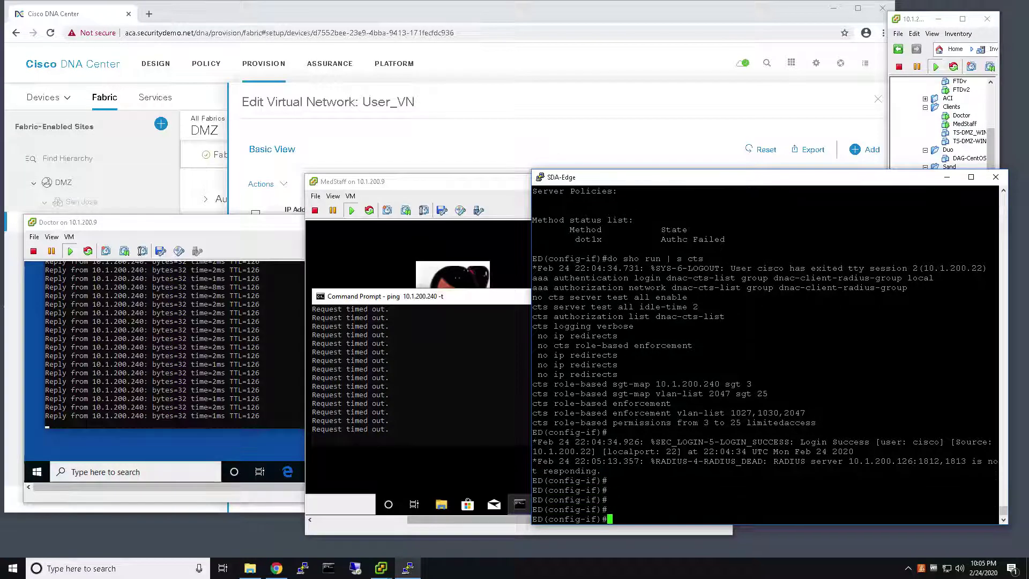
type("do sho cts role-based counters")
key("Return")
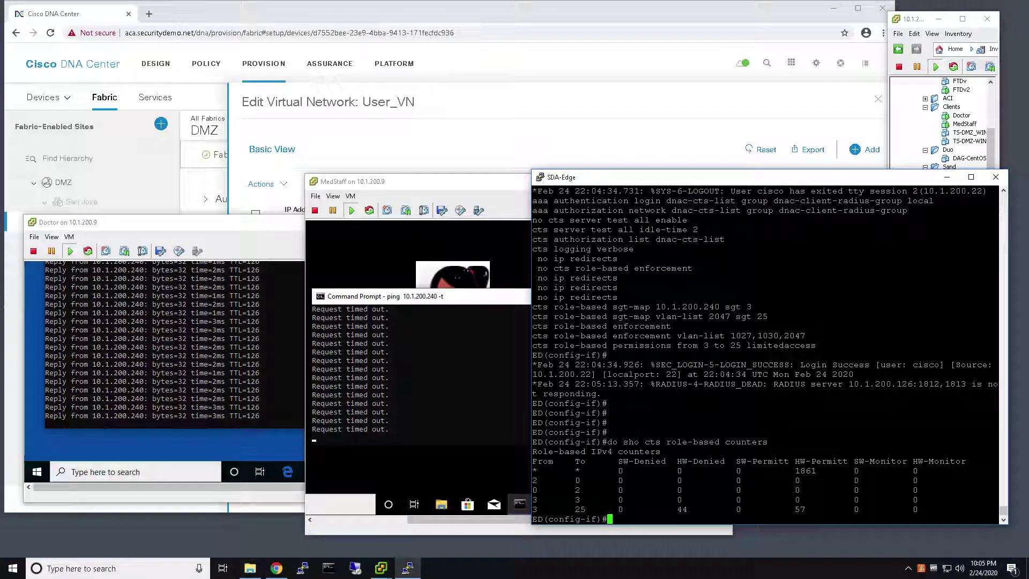
key("Up")
key("Return")
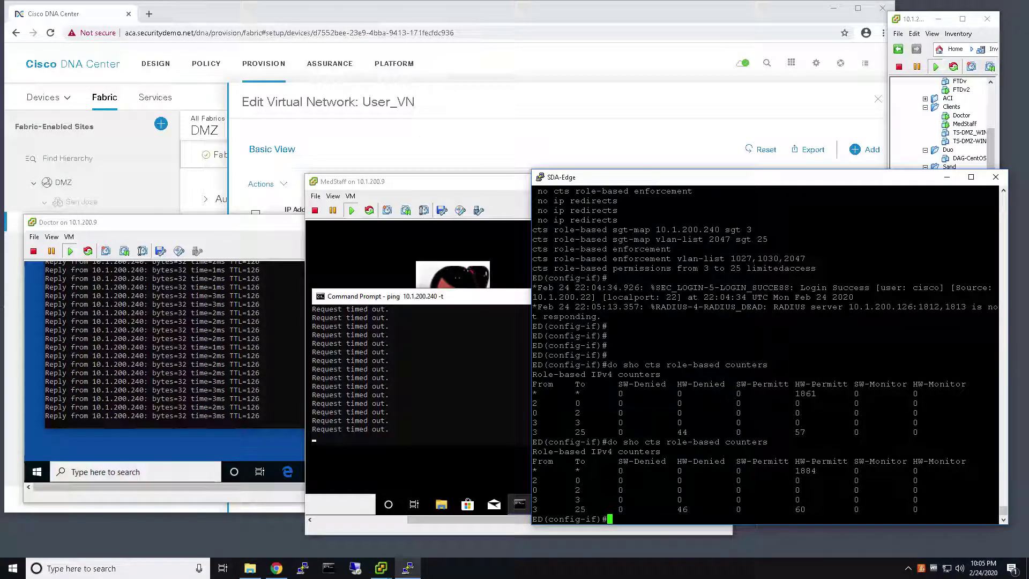
Step: Apply an Edit Settings change on ACA-ISE to bring ISE back, then check the switch and MedStaff
left_click(381, 567)
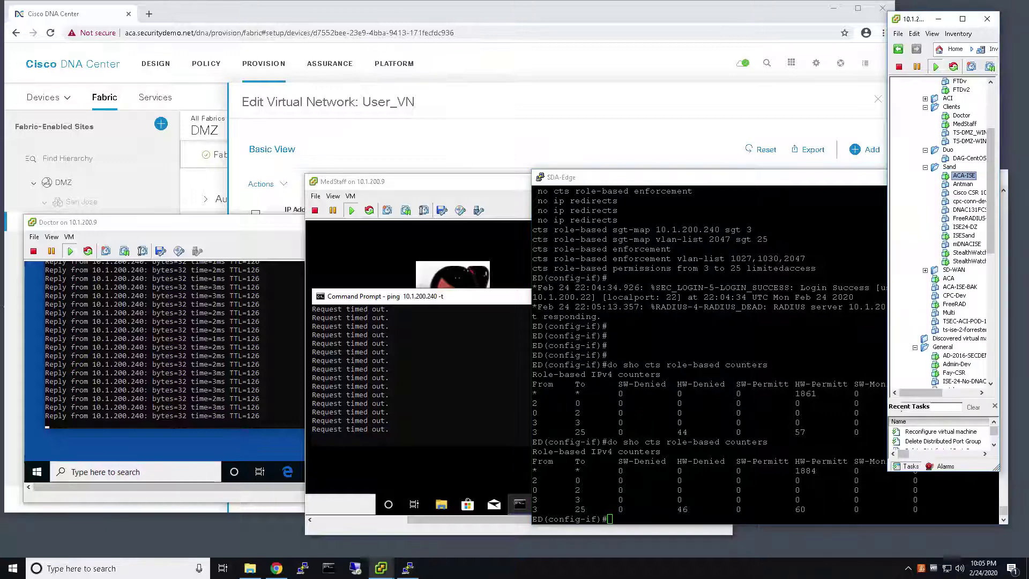
right_click(962, 176)
left_click(925, 230)
key("Return")
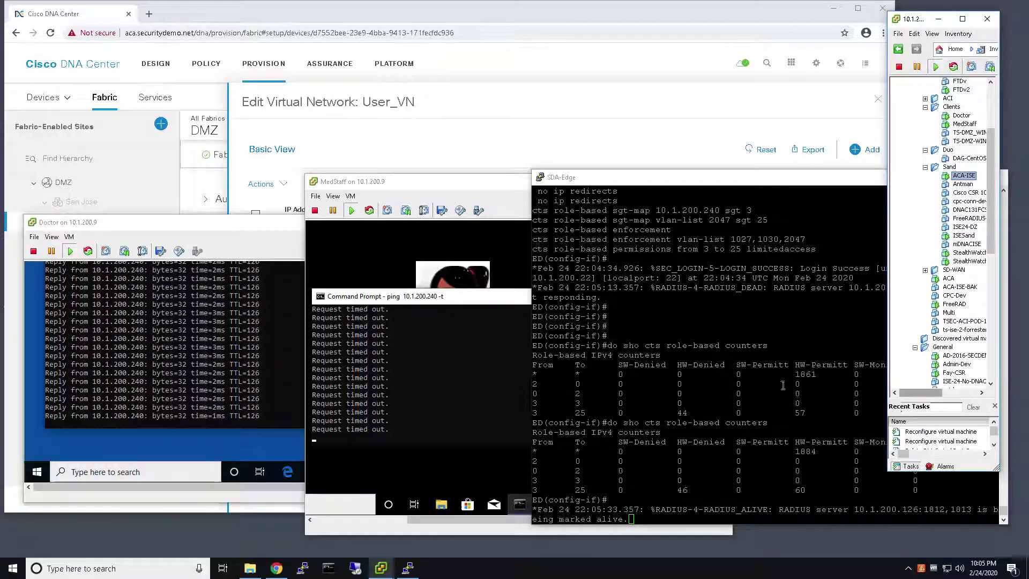
key("alt+Tab")
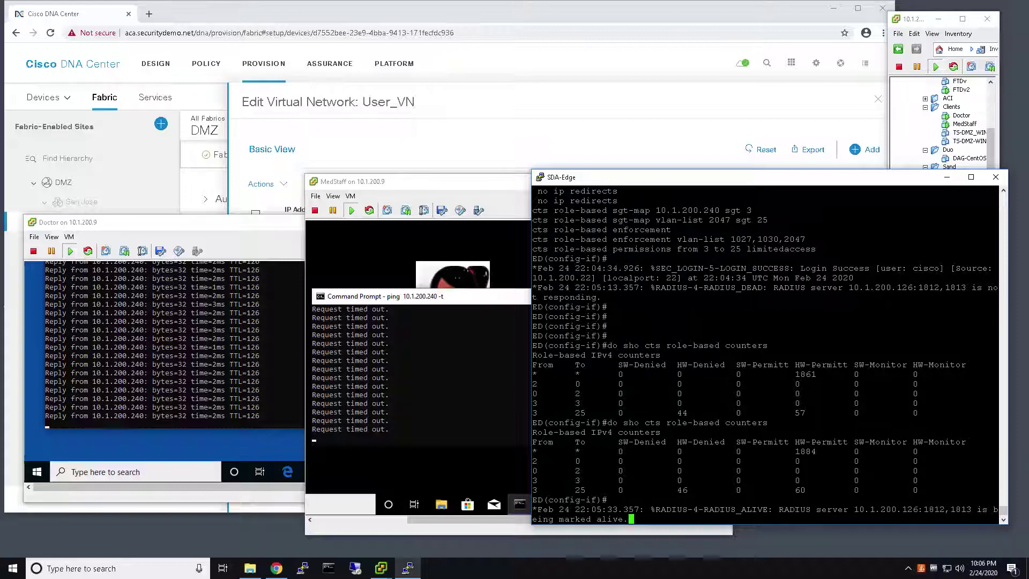
left_click(482, 375)
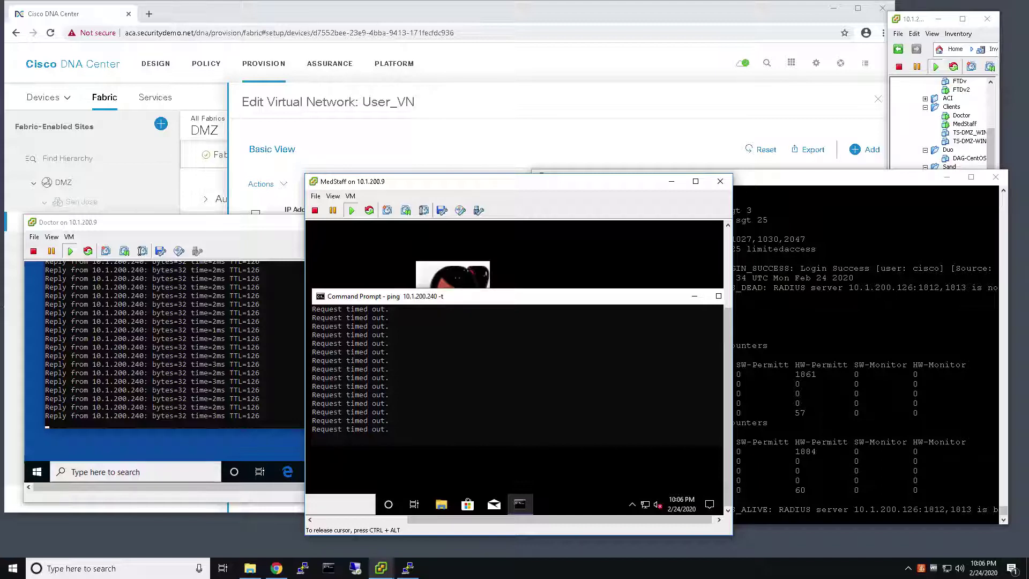
Step: Check the Doctor and MedStaff pings to 10.1.200.240 and highlight Vlan2047 going down in the switch log
key("alt+Tab")
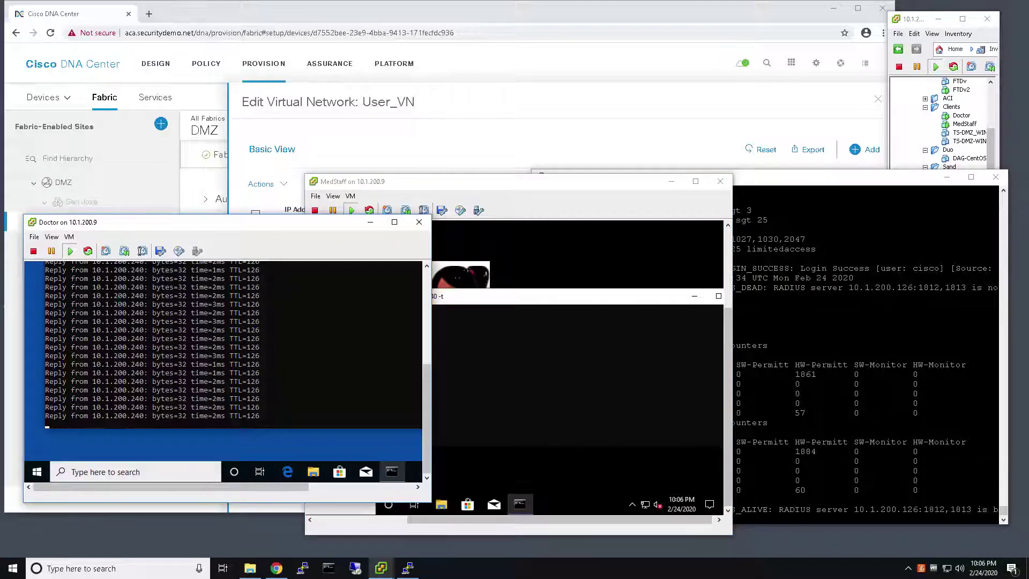
key("alt+Tab")
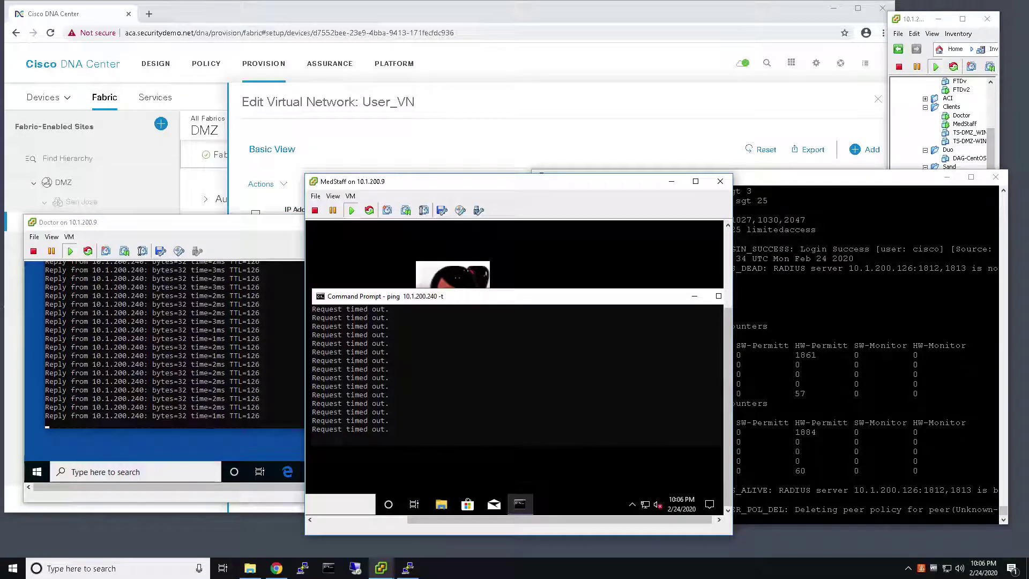
key("alt+Tab")
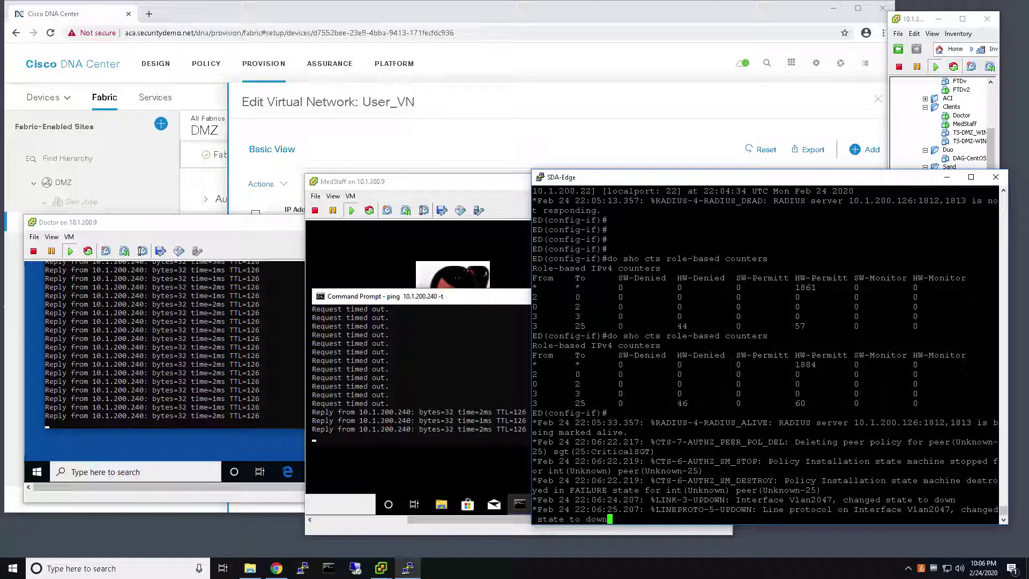
left_click_drag(784, 500, 842, 500)
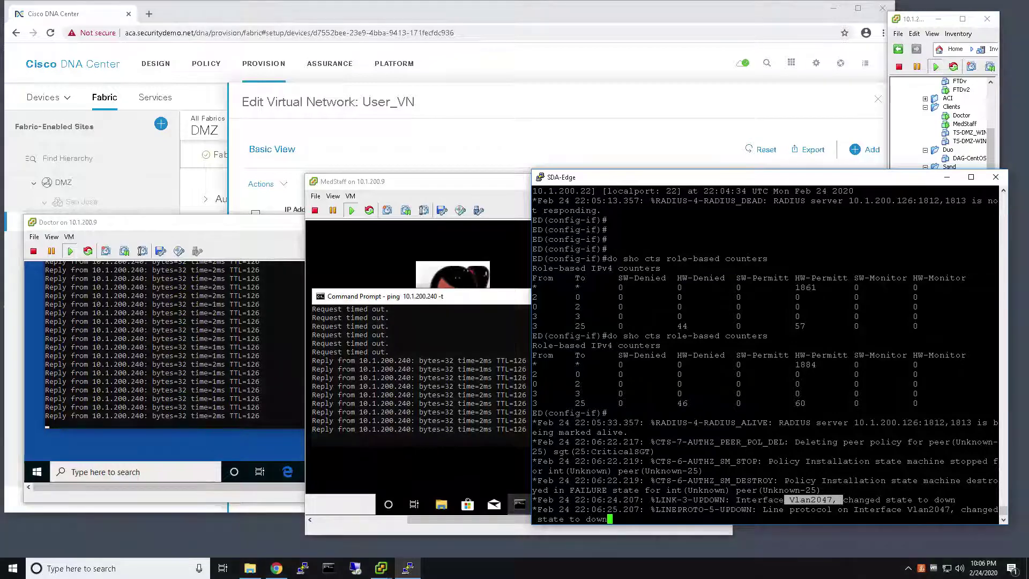
key("Return")
key("Return")
key("Return")
key("Return")
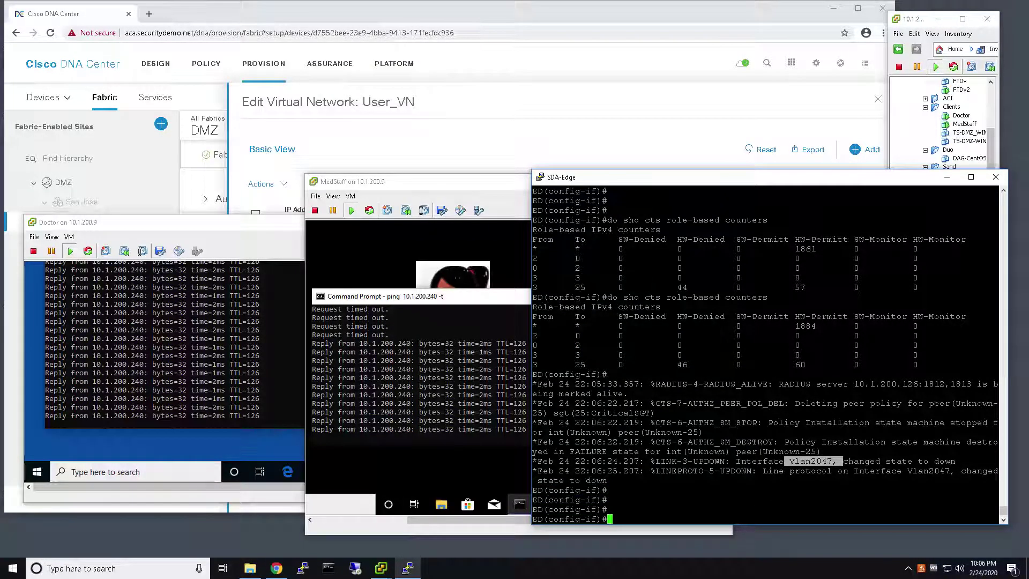
key("alt+Tab")
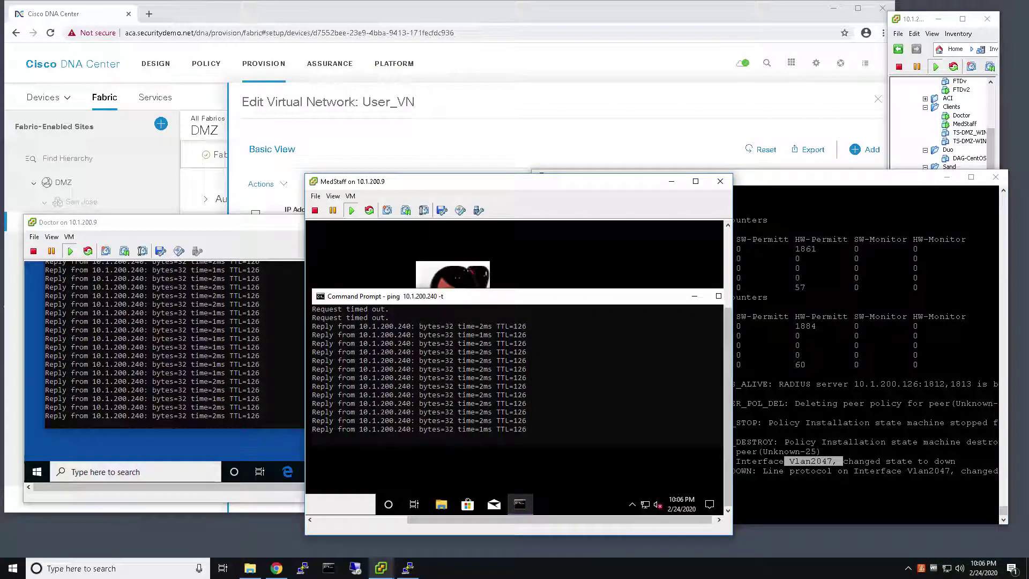
key("alt+Tab")
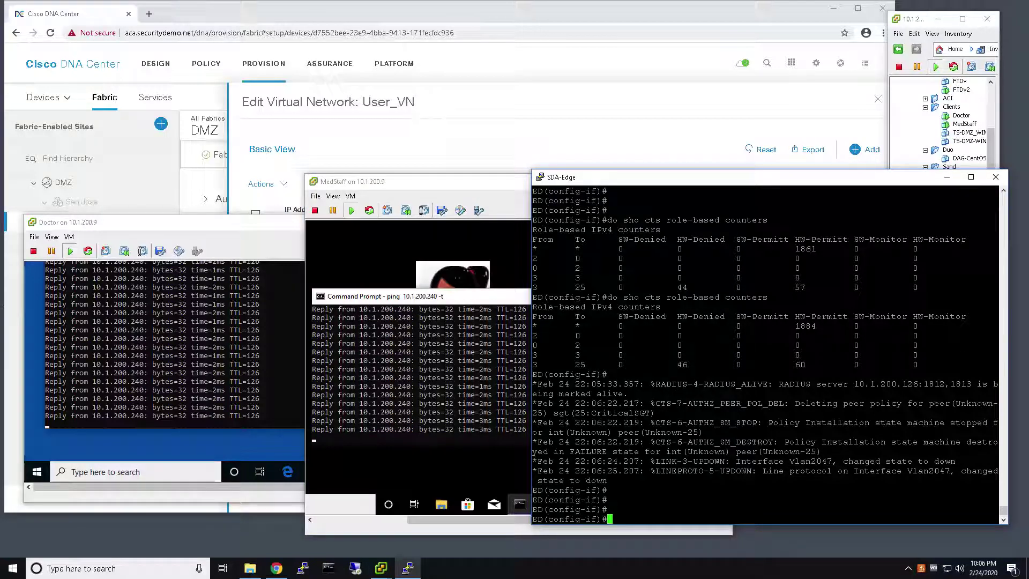
Step: Show g1/0/3 auth session details with 'do sho auth session int g1/0/3 details' and highlight 'Vlan: 1027' and 'SGT Value: 16'
type("do sho auth session int g1/")
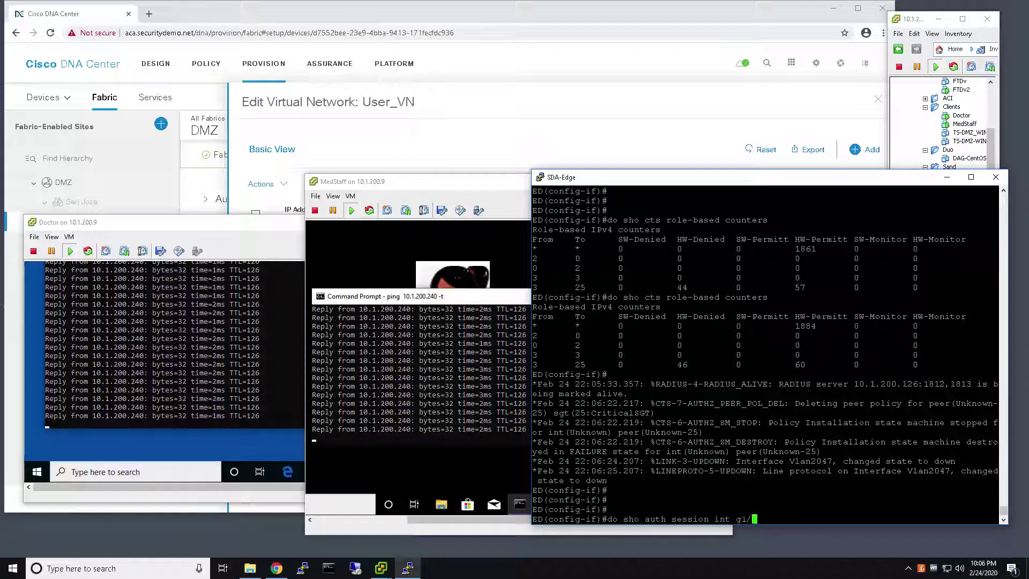
type("0/3 details")
key("Return")
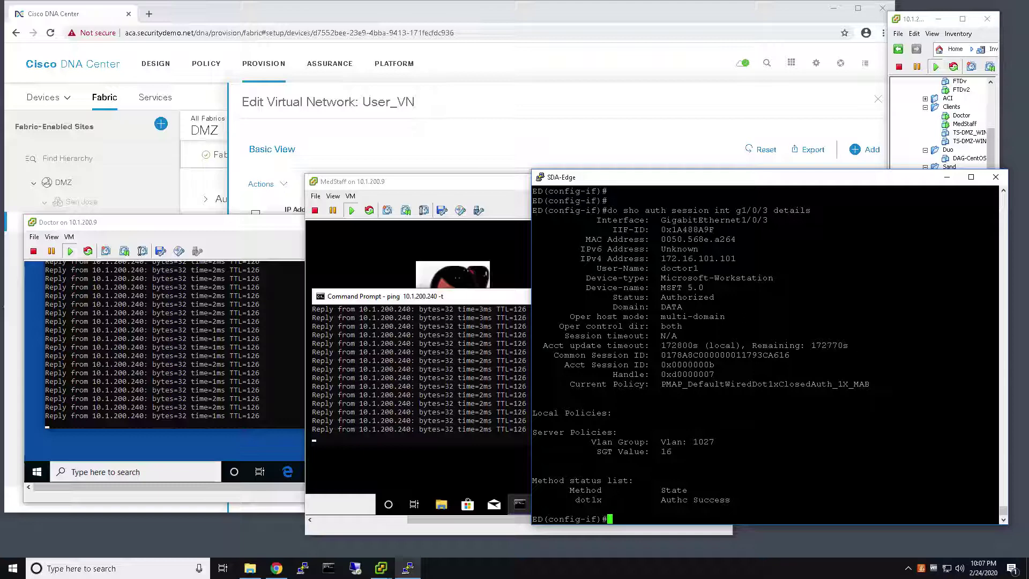
left_click_drag(996, 443, 699, 443)
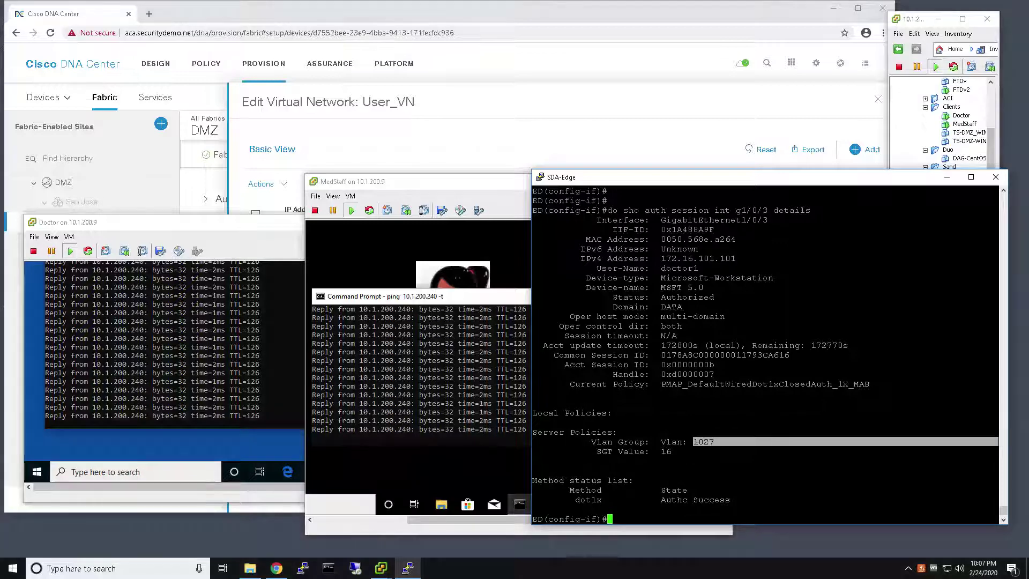
left_click_drag(996, 451, 657, 452)
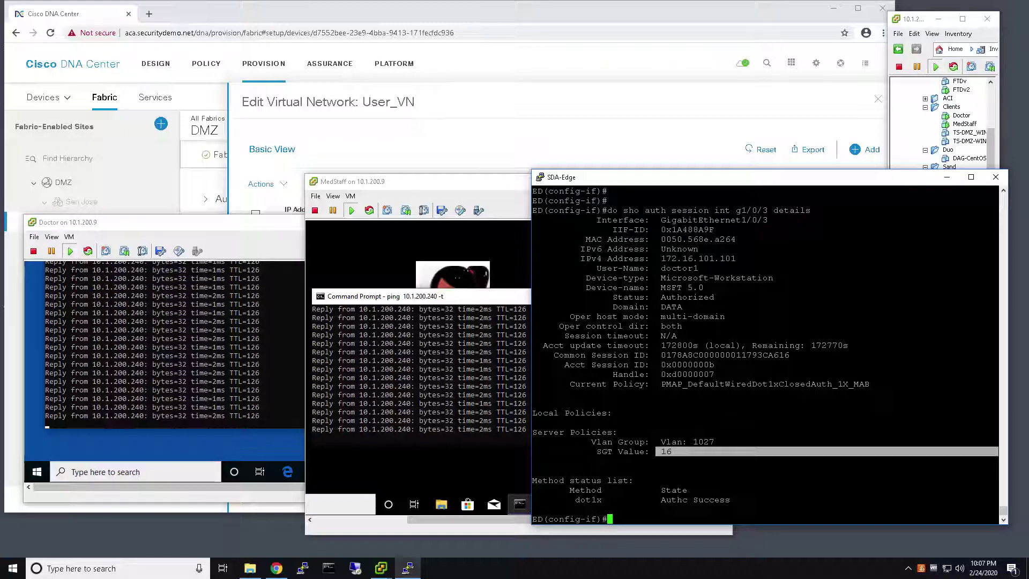
Step: Switch back to the MedStaff VM console, whose ping to 10.1.200.240 keeps replying at 2–3 ms
key("alt+Tab")
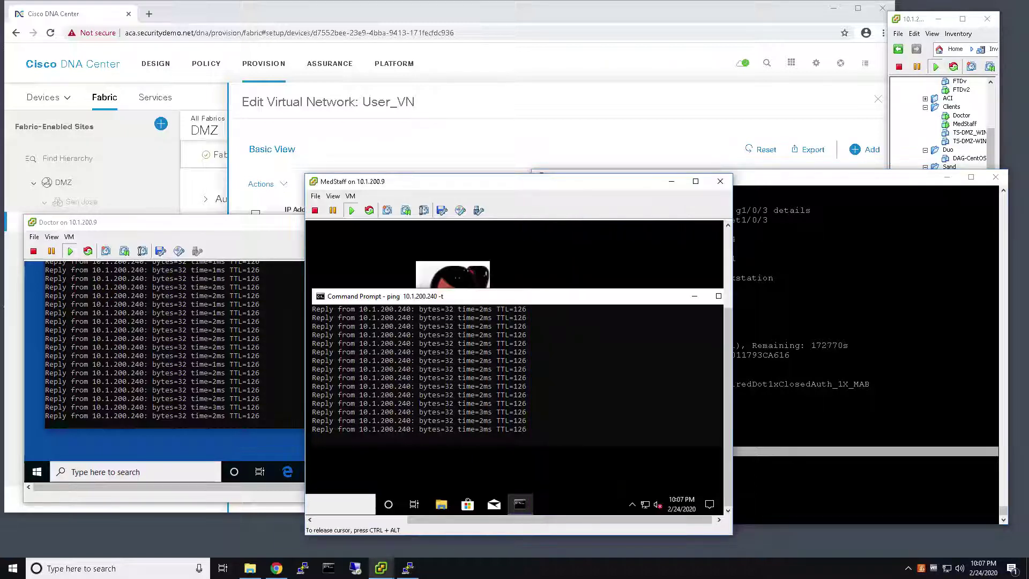